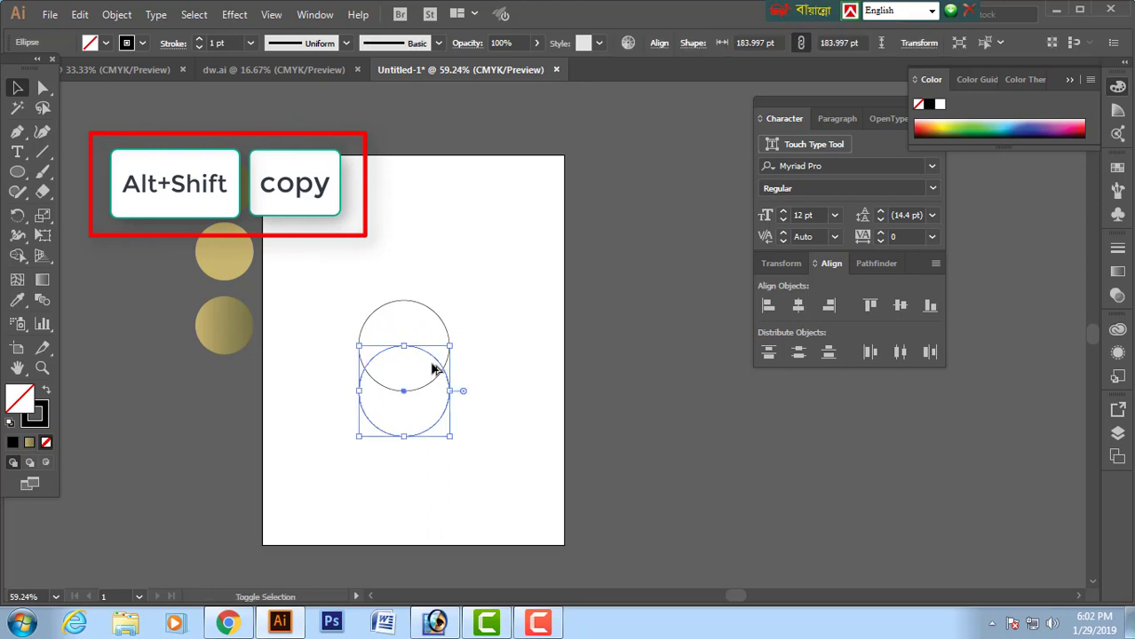
# Step: Duplicate the lower circle straight up to a position midway between the two overlapping circles
pyautogui.click(470, 280)
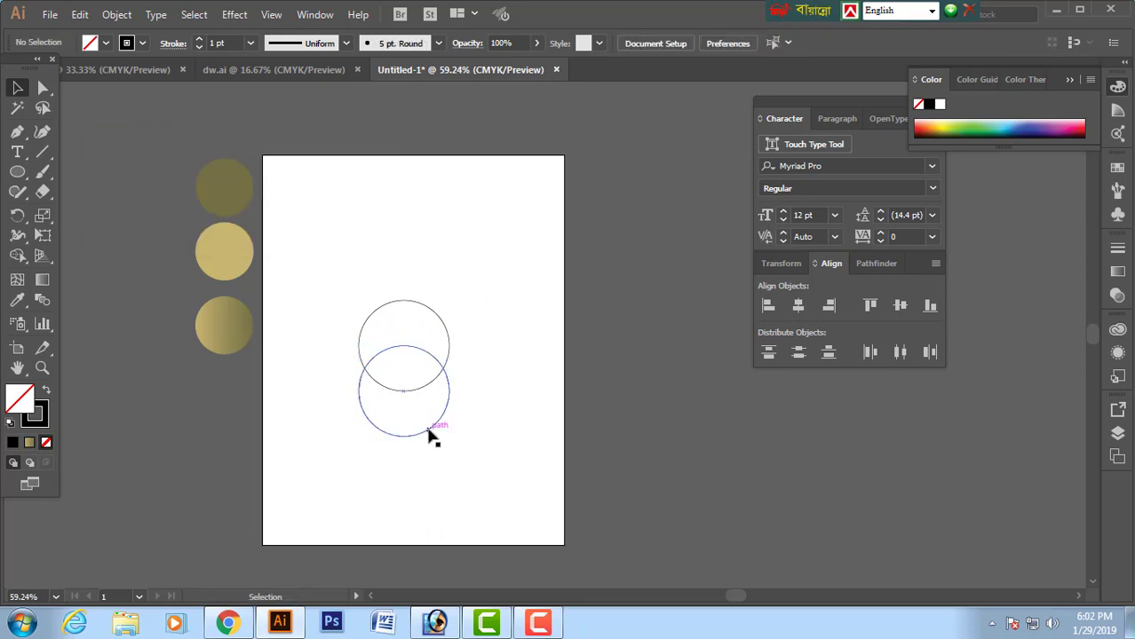
pyautogui.moveTo(429, 435); pyautogui.dragTo(432, 414)
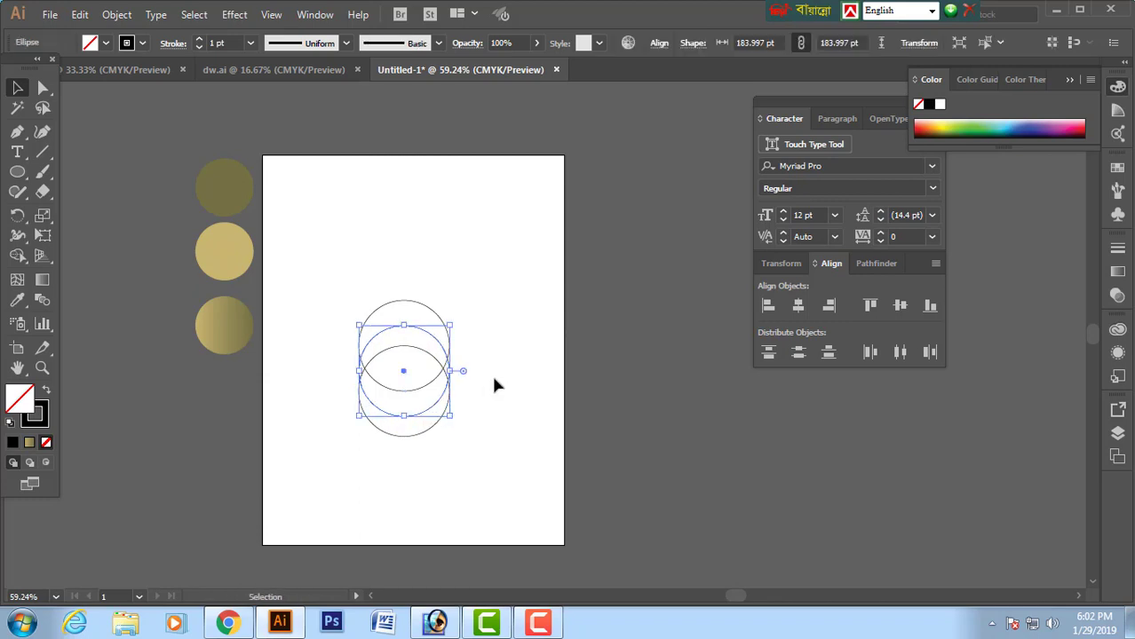
pyautogui.click(489, 372)
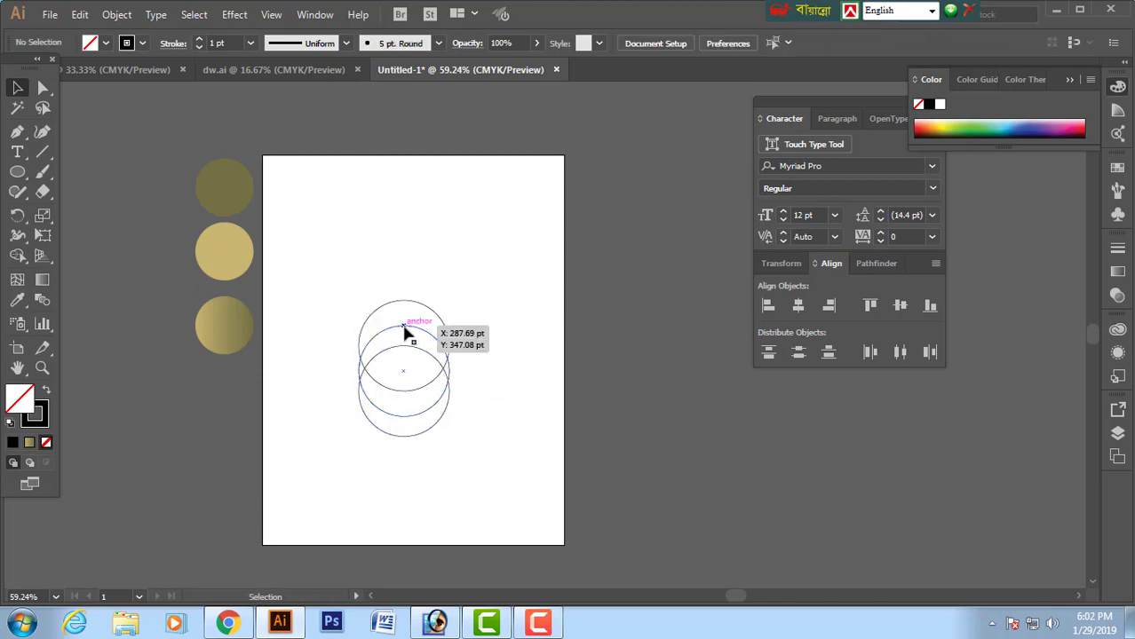
# Step: Move the middle circle to the right so its center sits on the right intersection of the other two circles
pyautogui.moveTo(404, 330); pyautogui.dragTo(442, 330)
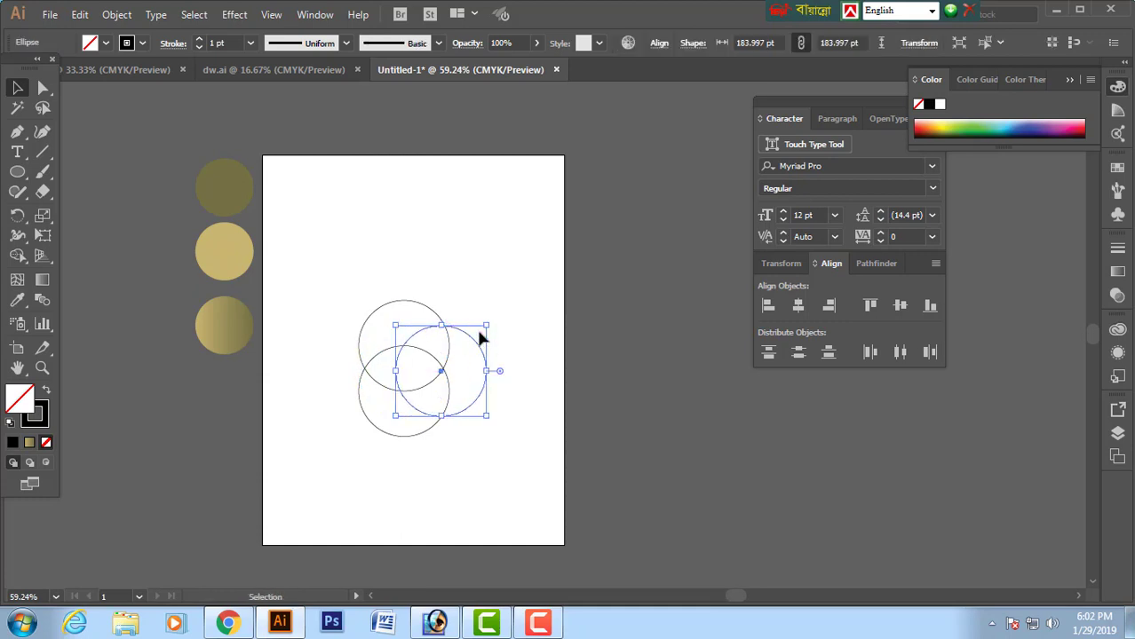
pyautogui.hotkey('ctrl', 'space')
pyautogui.moveTo(321, 276); pyautogui.dragTo(540, 451)
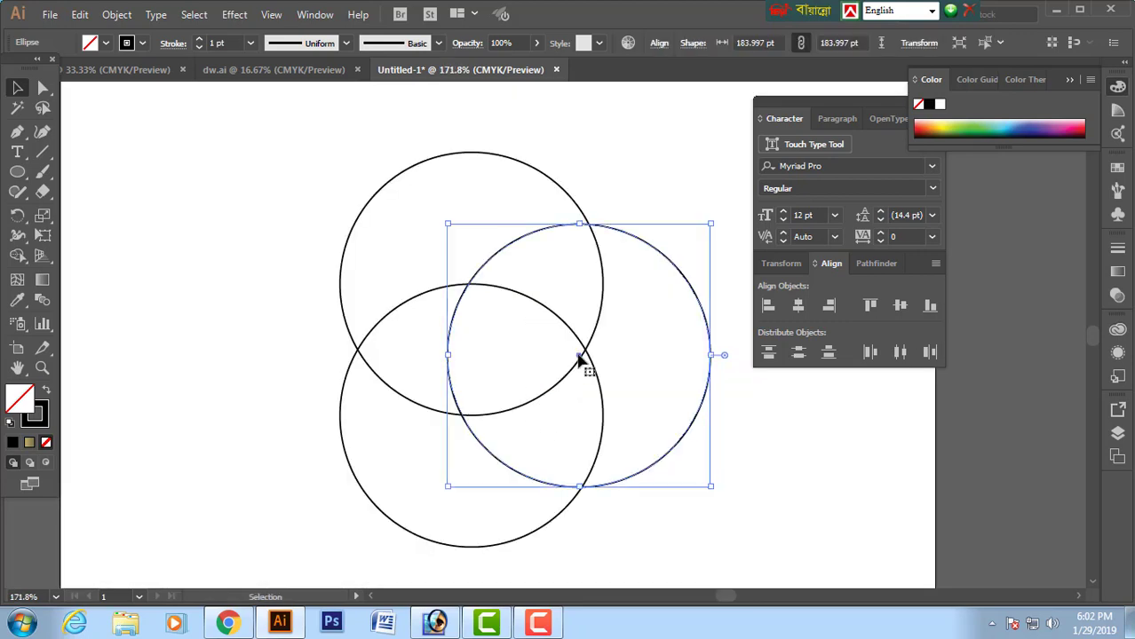
pyautogui.moveTo(579, 354); pyautogui.dragTo(586, 355)
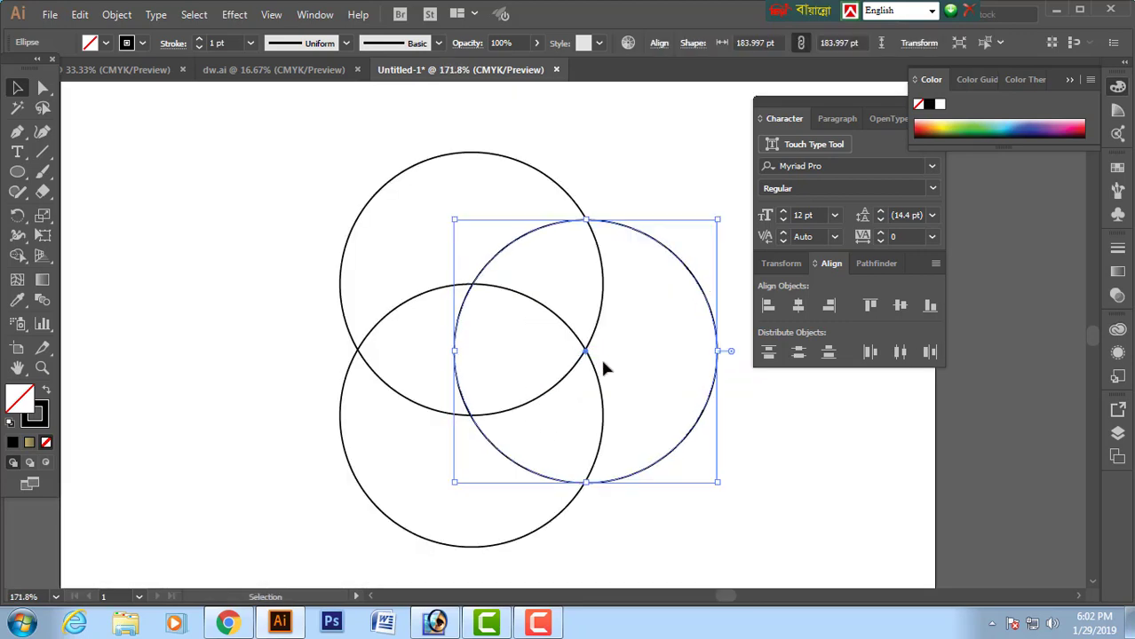
pyautogui.click(633, 200)
pyautogui.hotkey('ctrl', '-')
pyautogui.hotkey('ctrl', '-')
pyautogui.hotkey('ctrl', '-')
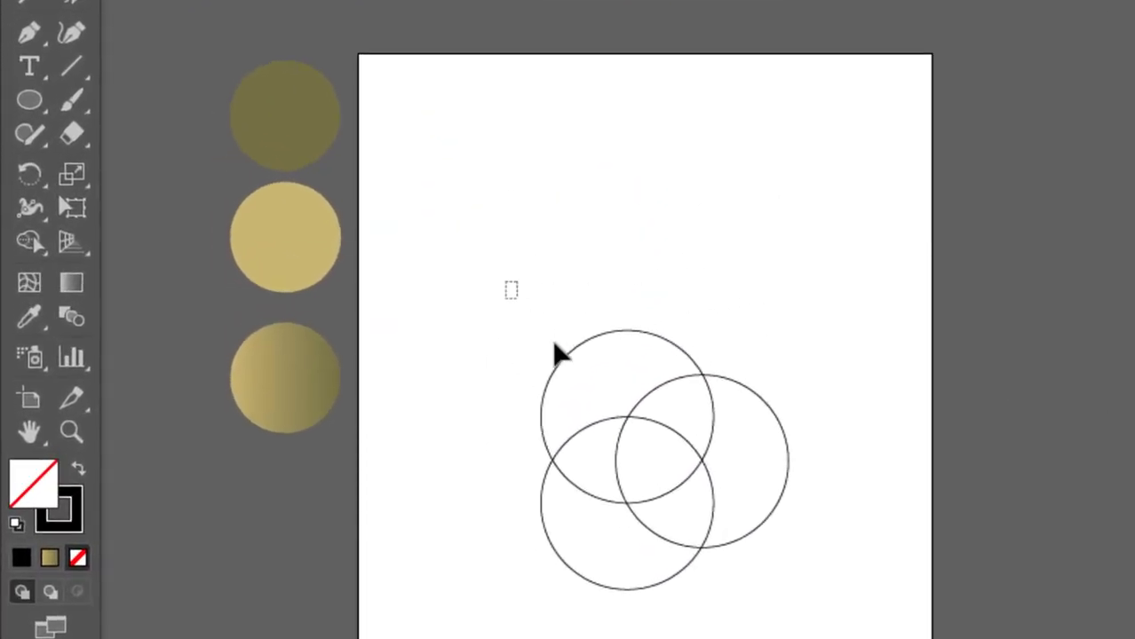
# Step: Fill all three overlapping circles with the gold-to-olive gradient sampled from the gradient swatch circle, using the Eyedropper
pyautogui.moveTo(444, 235); pyautogui.dragTo(614, 410)
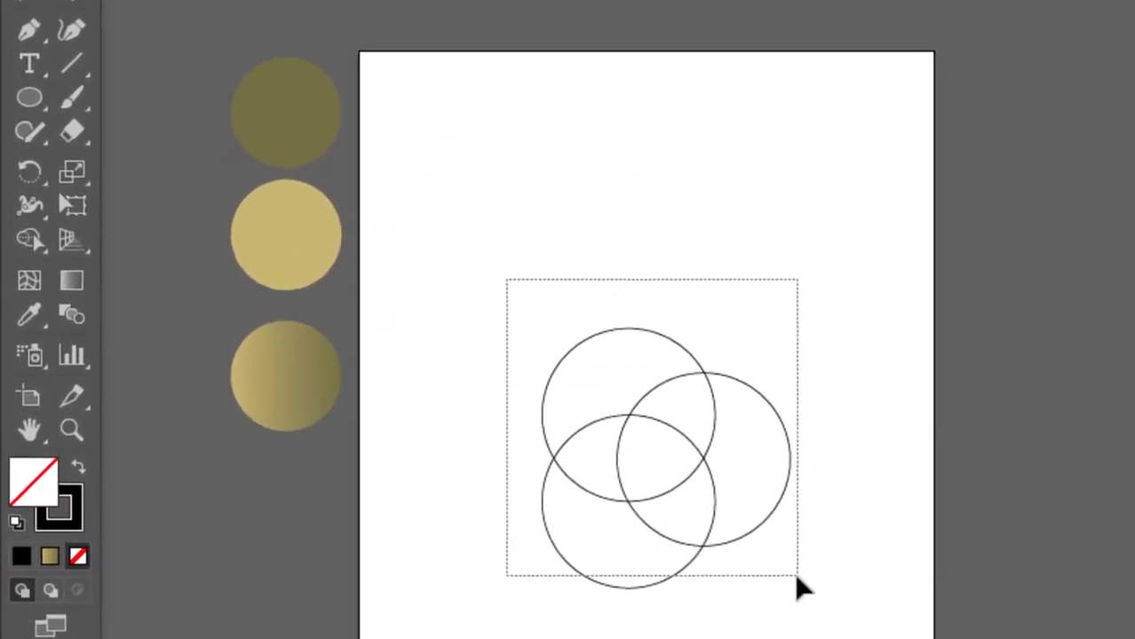
pyautogui.moveTo(801, 586); pyautogui.dragTo(803, 587)
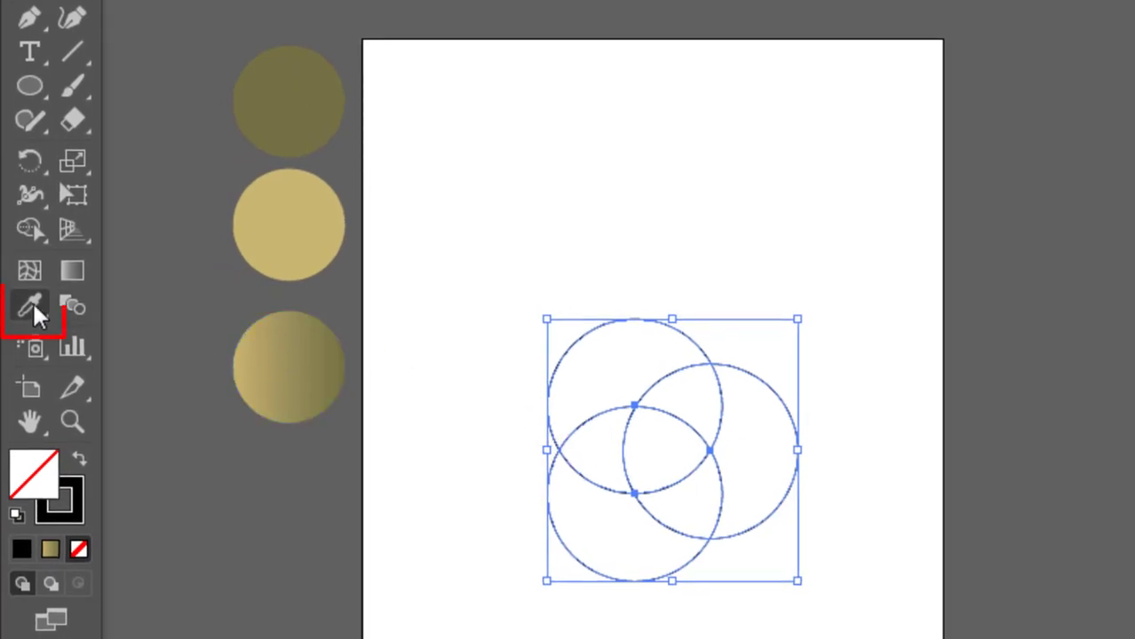
pyautogui.moveTo(32, 300); pyautogui.dragTo(94, 304)
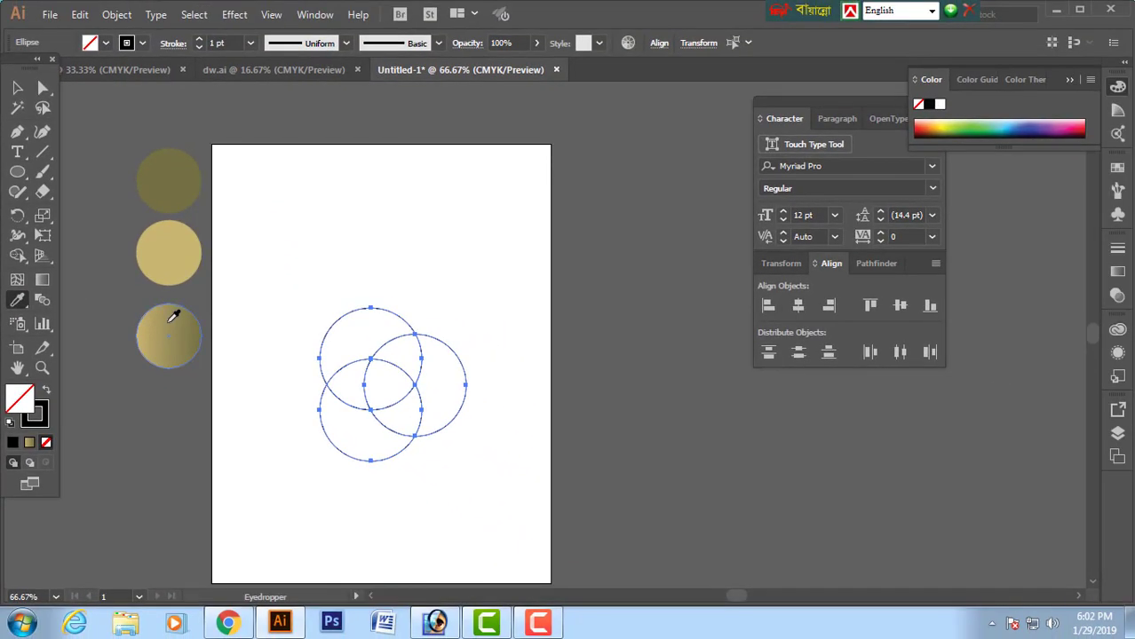
pyautogui.click(171, 319)
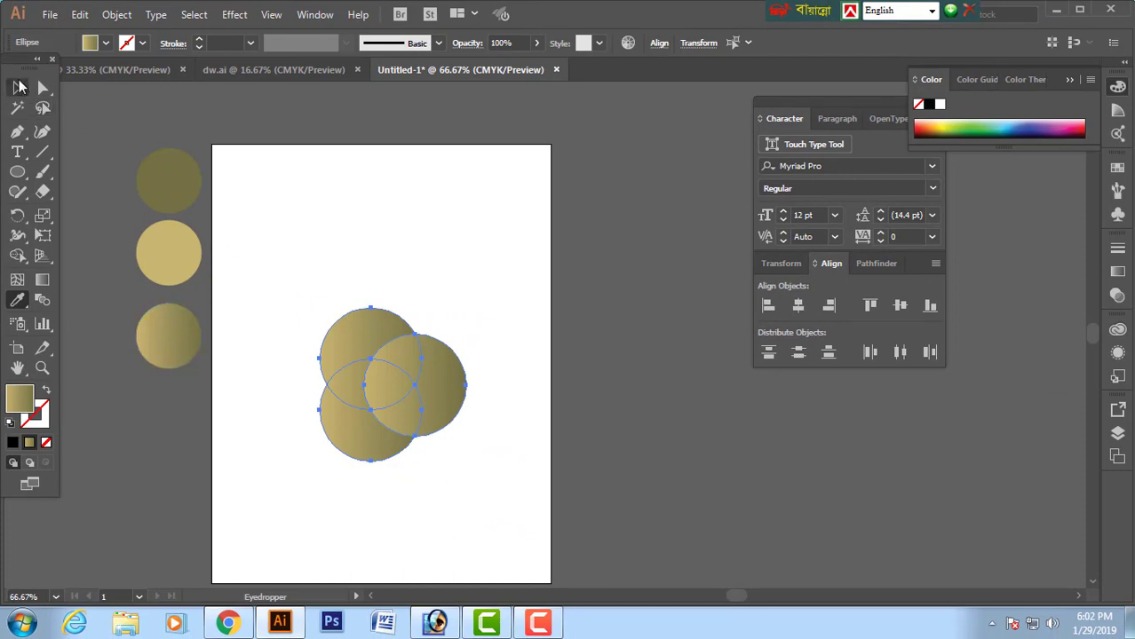
pyautogui.click(18, 87)
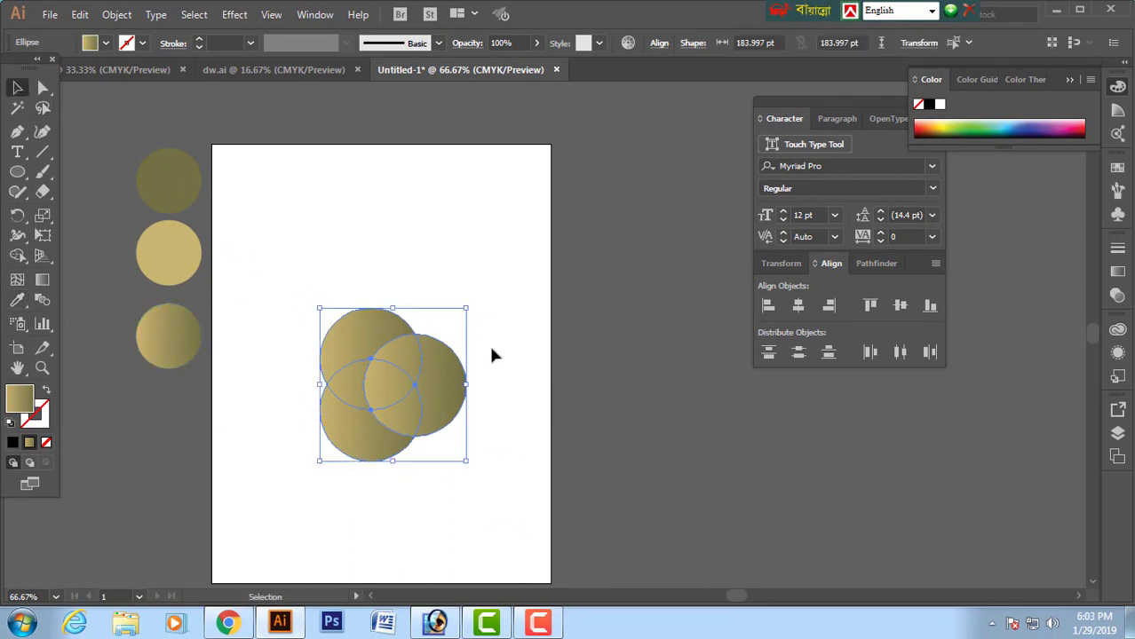
# Step: Display the gradient settings of the three filled circles and deselect them
pyautogui.moveTo(491, 354); pyautogui.dragTo(515, 300)
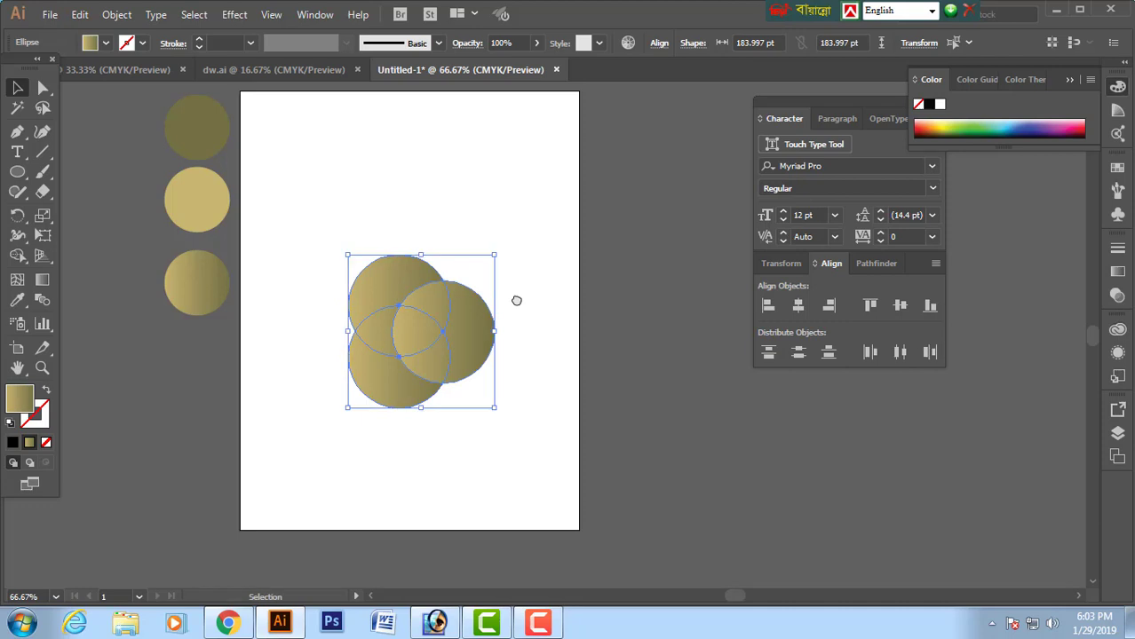
pyautogui.click(1117, 274)
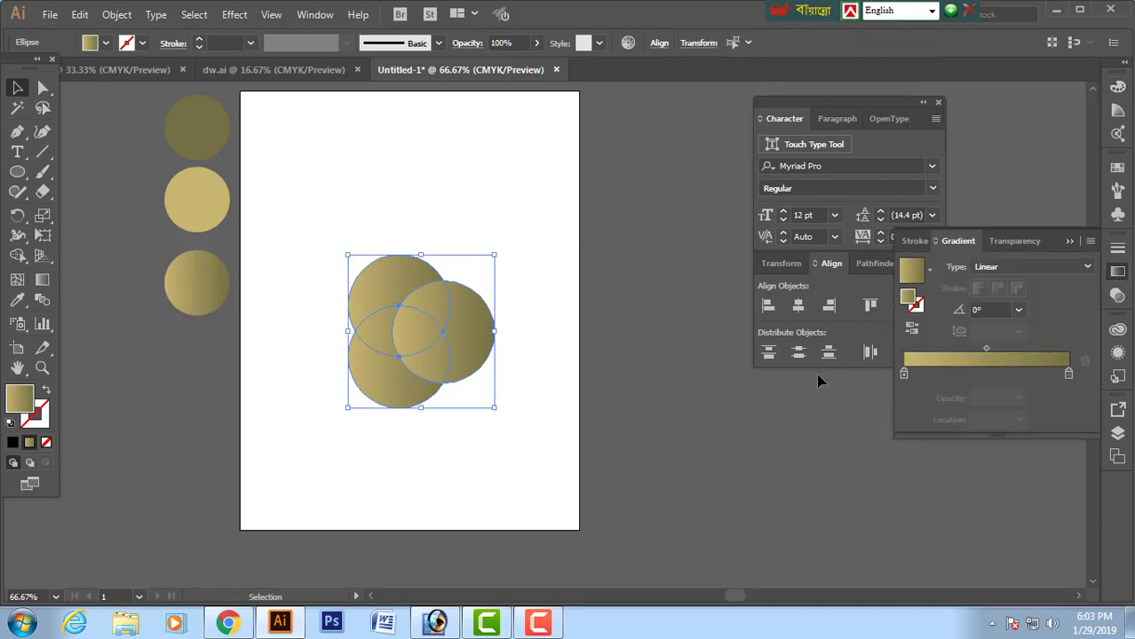
pyautogui.click(532, 255)
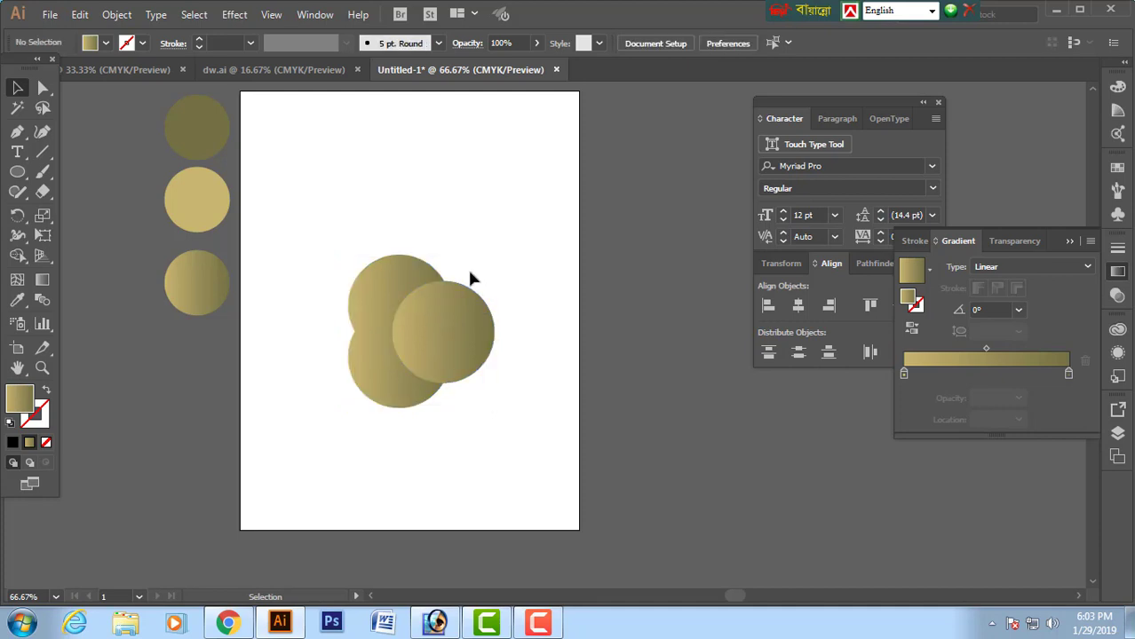
# Step: Merge each outer overlap region with its adjoining circle using the Shape Builder, forming three interlocking shapes around a separate center piece
pyautogui.moveTo(481, 250); pyautogui.dragTo(372, 397)
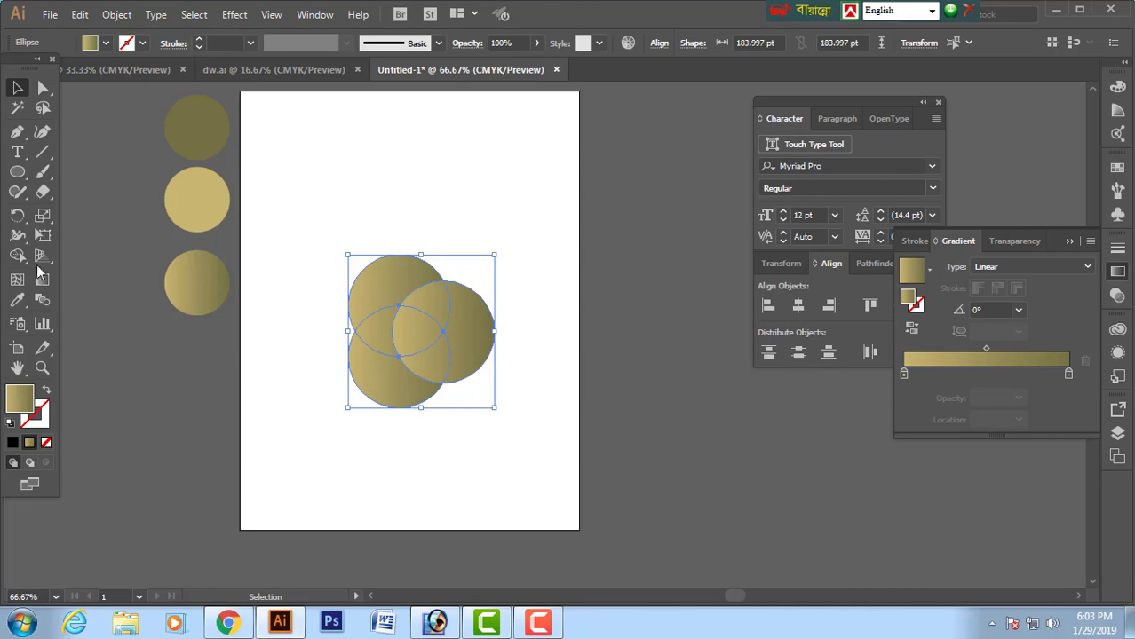
pyautogui.click(19, 256)
pyautogui.moveTo(376, 330); pyautogui.dragTo(396, 296)
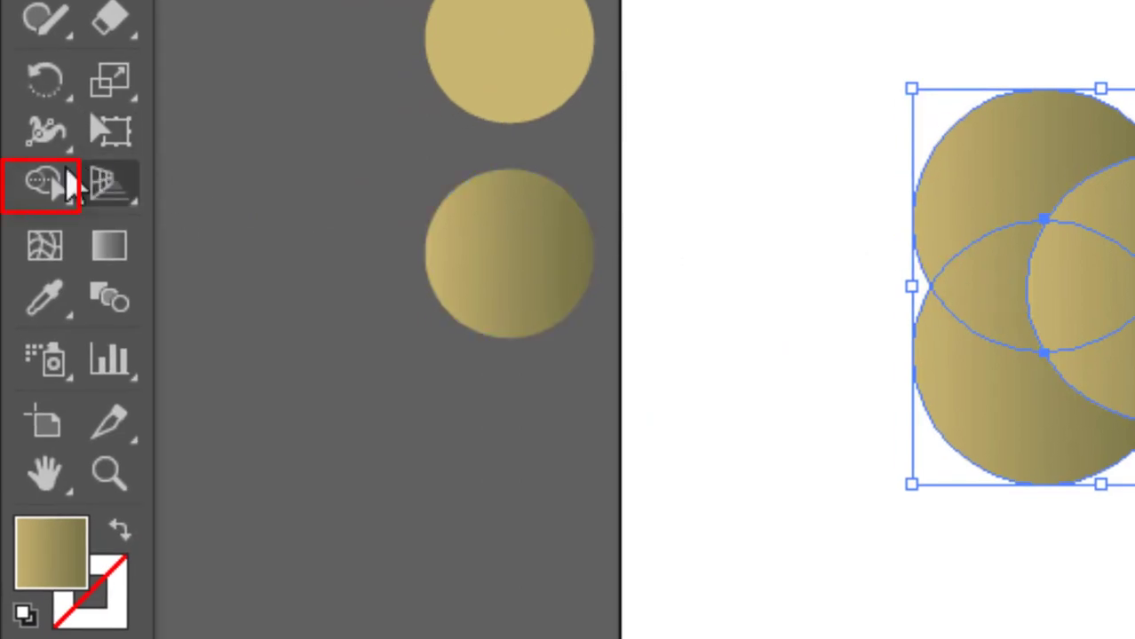
pyautogui.click(48, 187)
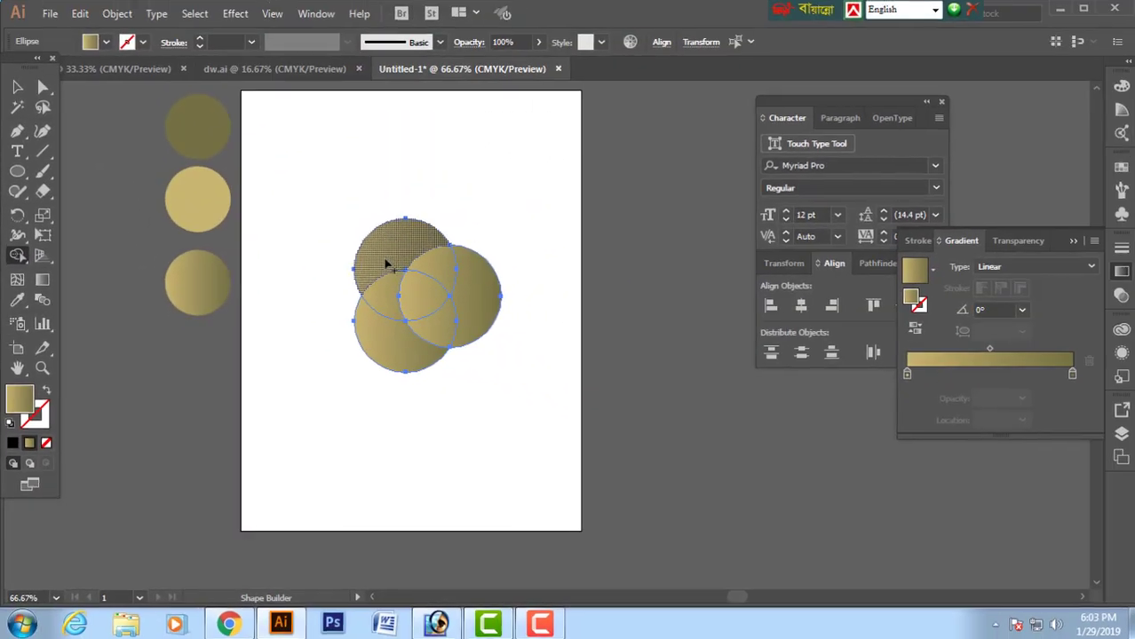
pyautogui.click(380, 271)
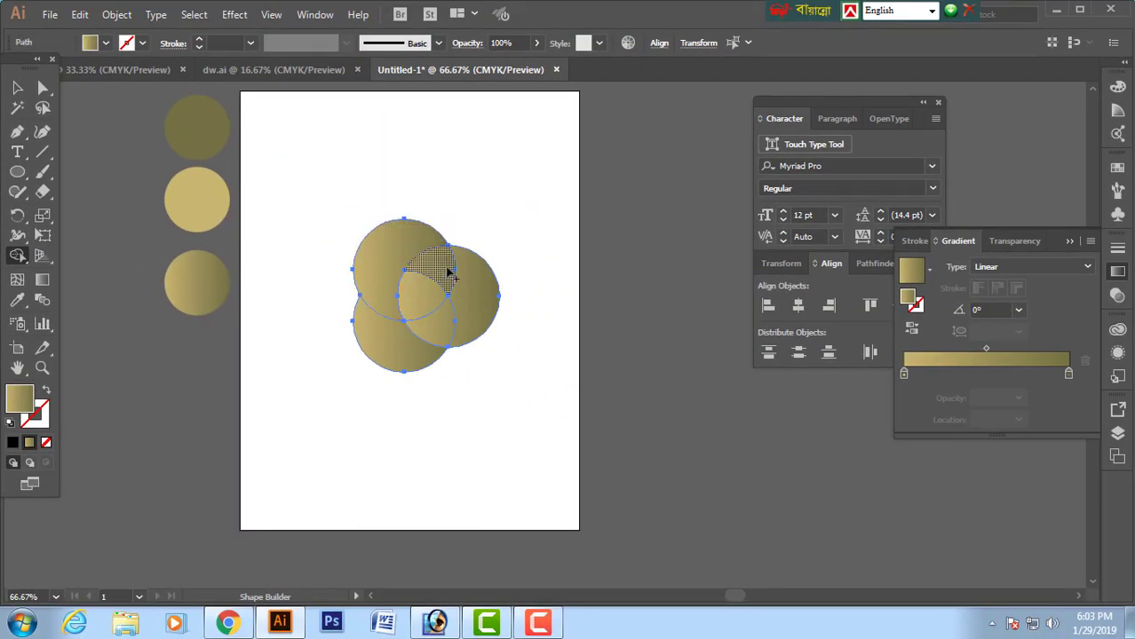
pyautogui.moveTo(450, 273); pyautogui.dragTo(466, 306)
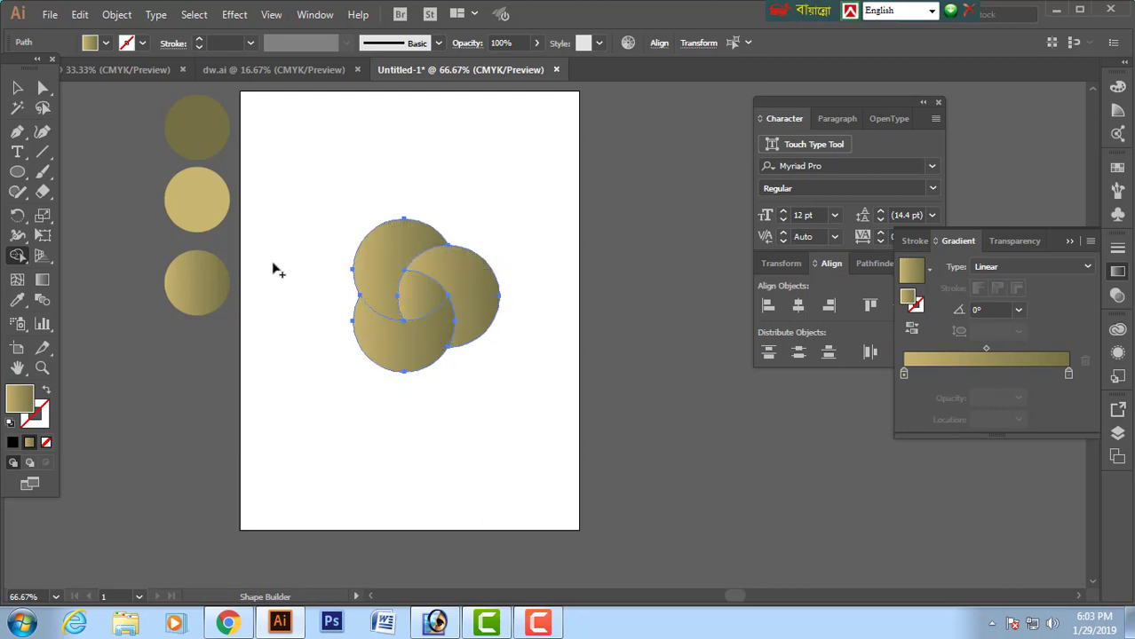
# Step: Hide the right shape of the interlocking figure
pyautogui.click(17, 87)
pyautogui.hotkey('ctrl', '3')
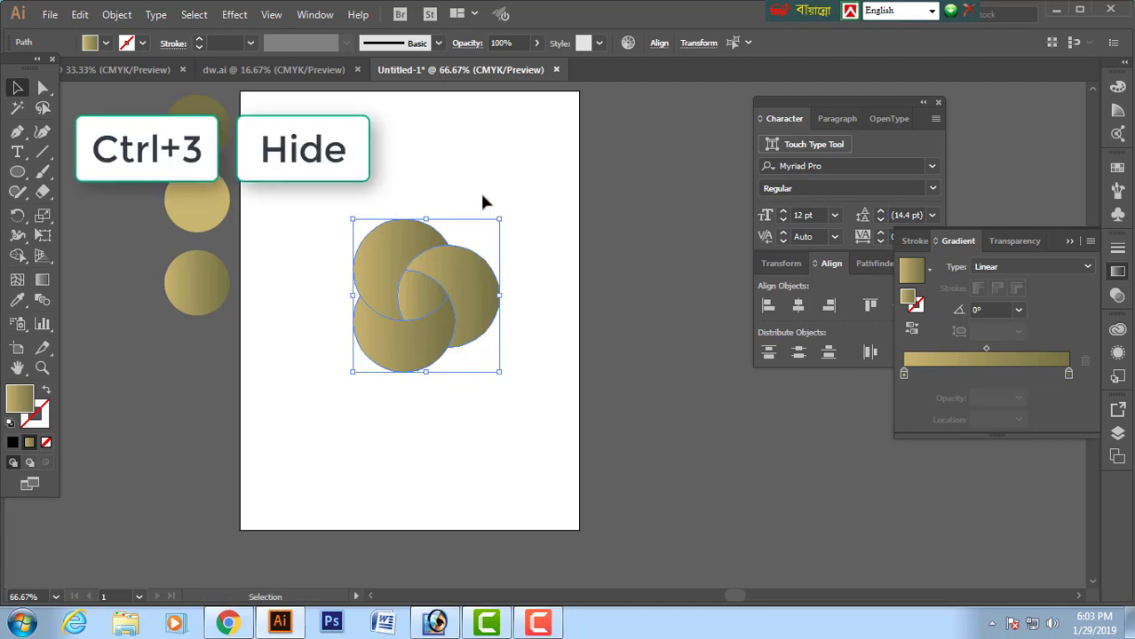
pyautogui.click(487, 284)
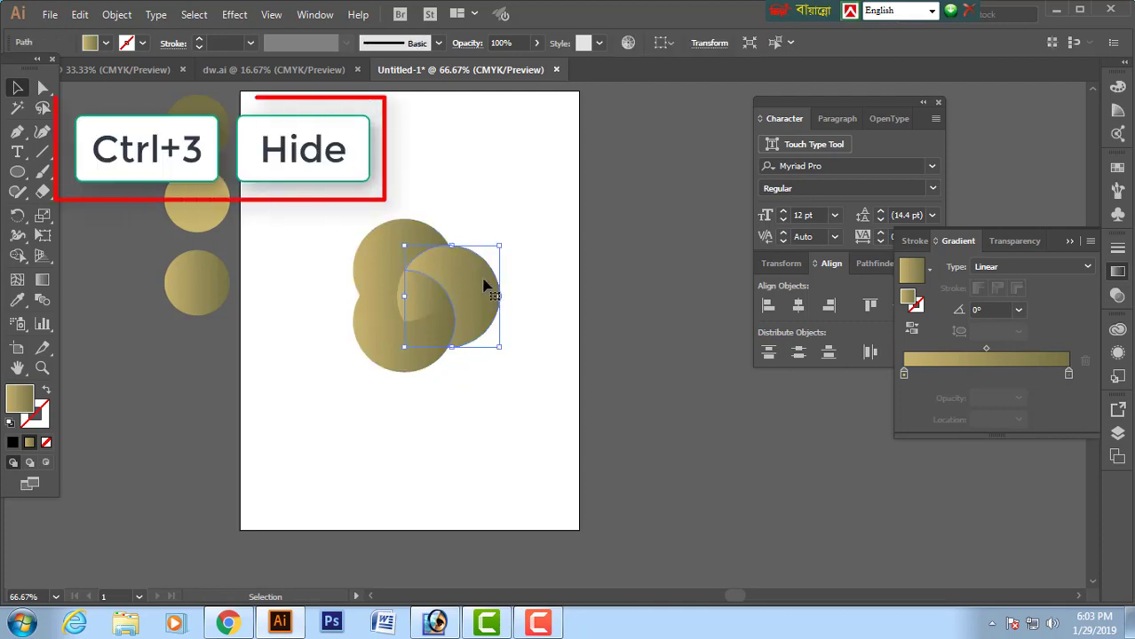
pyautogui.press('a')
pyautogui.hotkey('ctrl', '3')
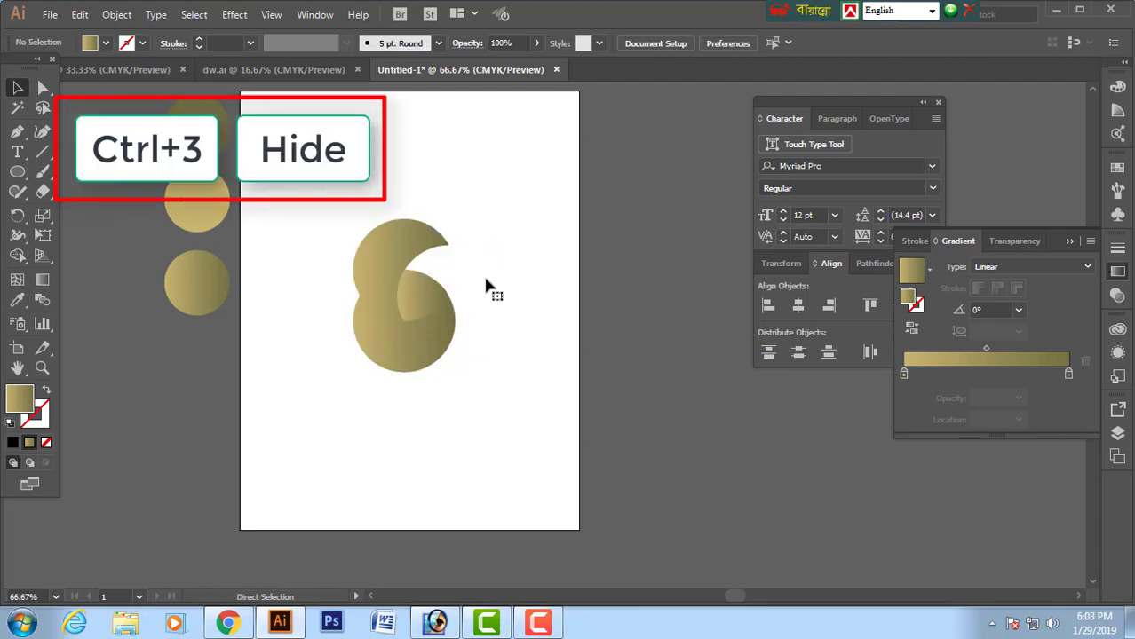
# Step: Delete the center piece of the figure and show the hidden right shape again
pyautogui.click(418, 291)
pyautogui.press('Delete')
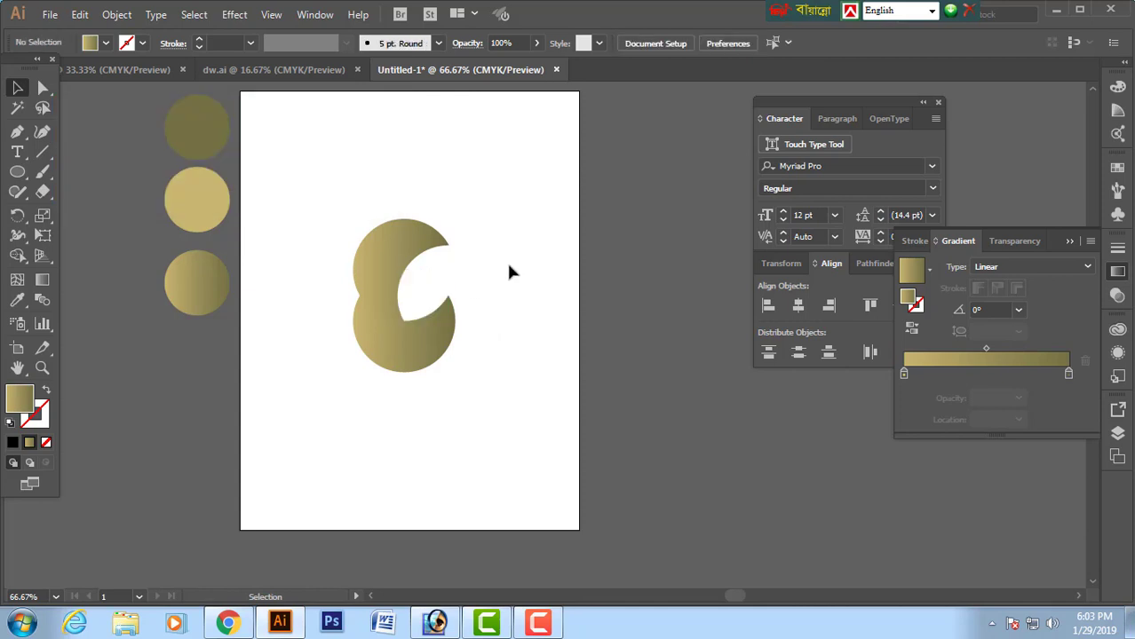
pyautogui.hotkey('ctrl', 'alt', '3')
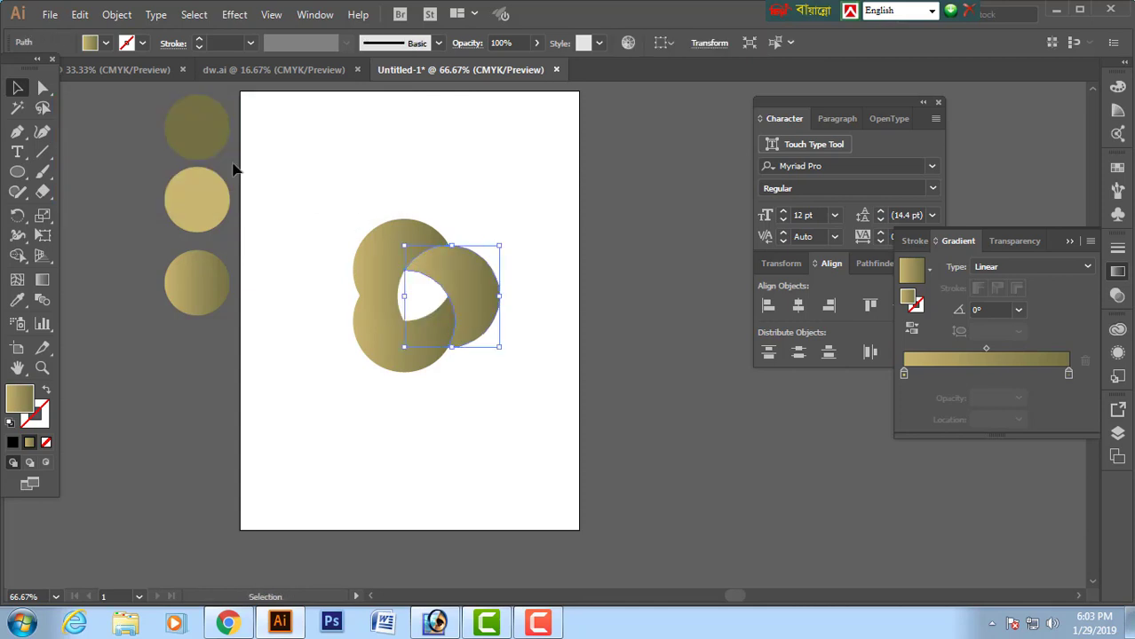
pyautogui.click(335, 221)
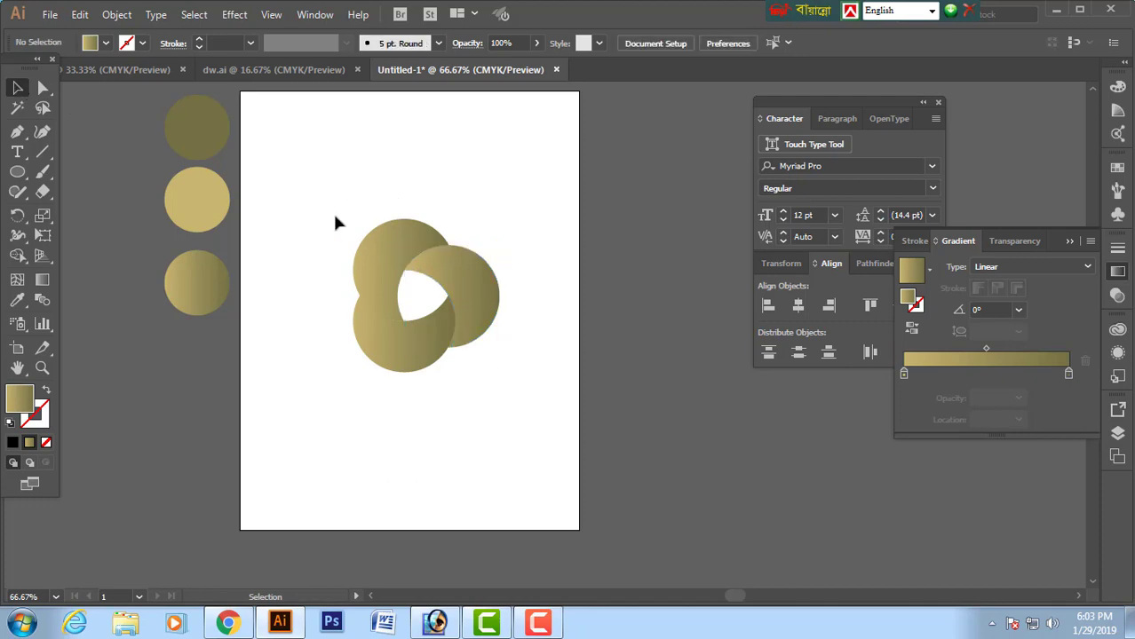
# Step: Add a light gold color stop at the middle of the linear gradient on all three shapes
pyautogui.moveTo(328, 204); pyautogui.dragTo(497, 350)
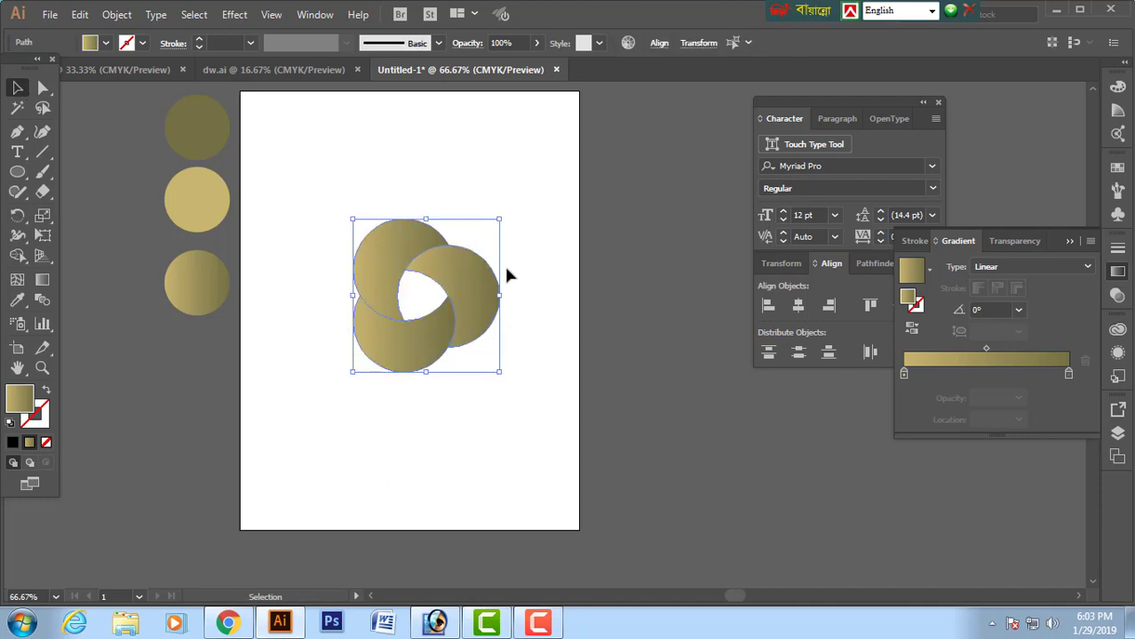
pyautogui.click(476, 213)
pyautogui.click(386, 253)
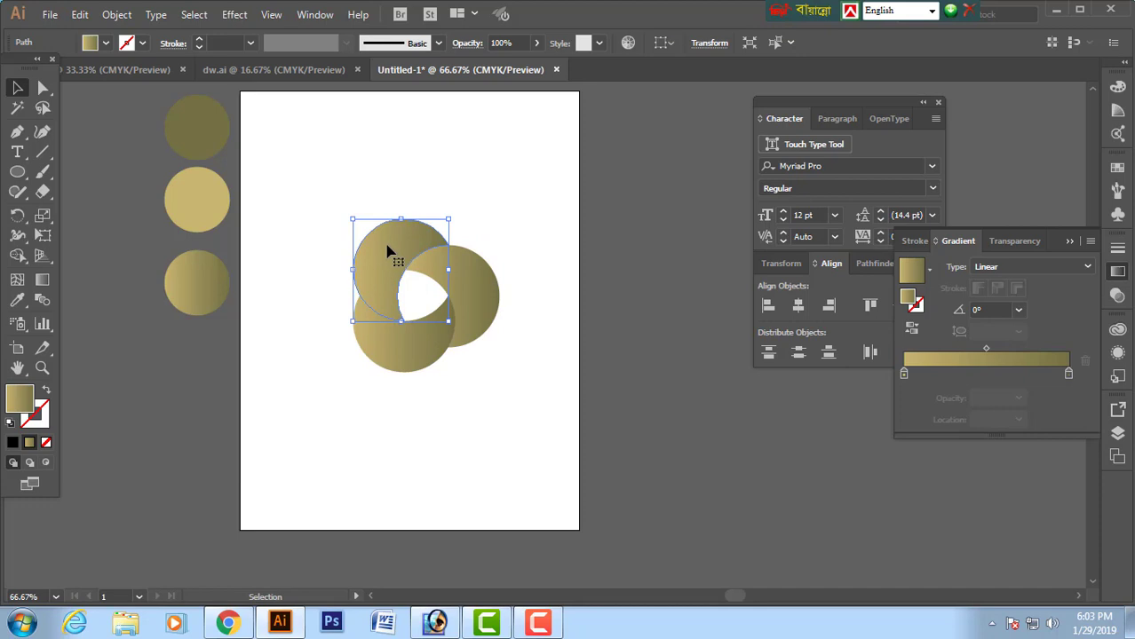
pyautogui.click(354, 205)
pyautogui.moveTo(379, 241); pyautogui.dragTo(488, 356)
pyautogui.moveTo(903, 374)
pyautogui.mouseDown()
pyautogui.moveTo(974, 374)
pyautogui.moveTo(907, 374)
pyautogui.mouseUp()
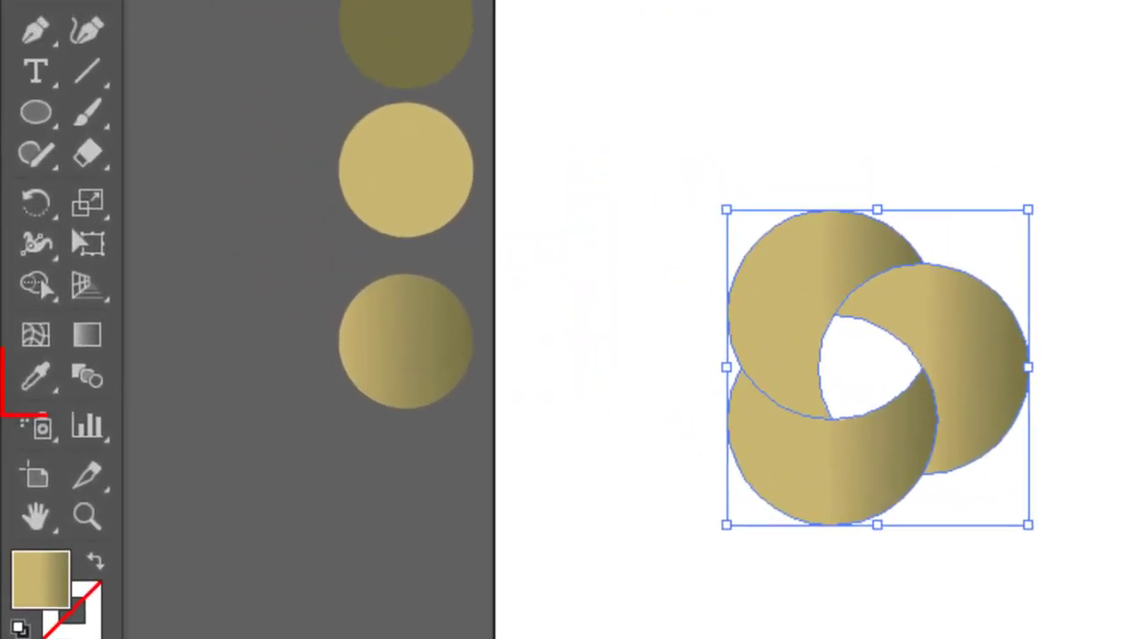
# Step: Recolor the first gradient stop of the three shapes with the dark olive sampled from the olive swatch circle
pyautogui.click(36, 384)
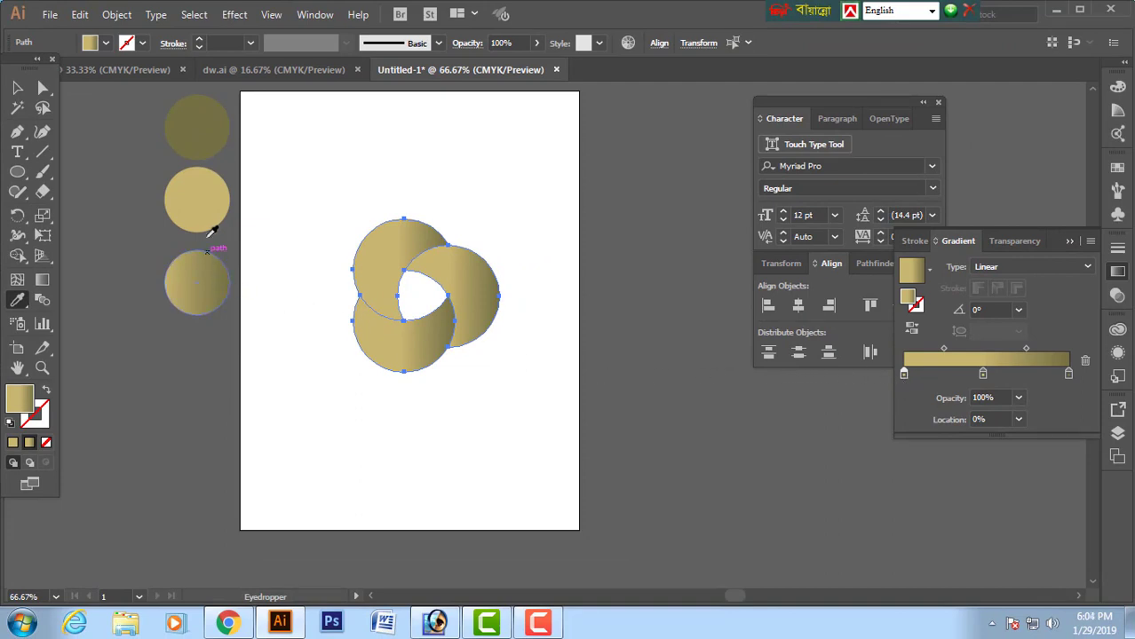
pyautogui.press('shift')
pyautogui.keyDown('shift'); pyautogui.click(211, 138); pyautogui.keyUp('shift')
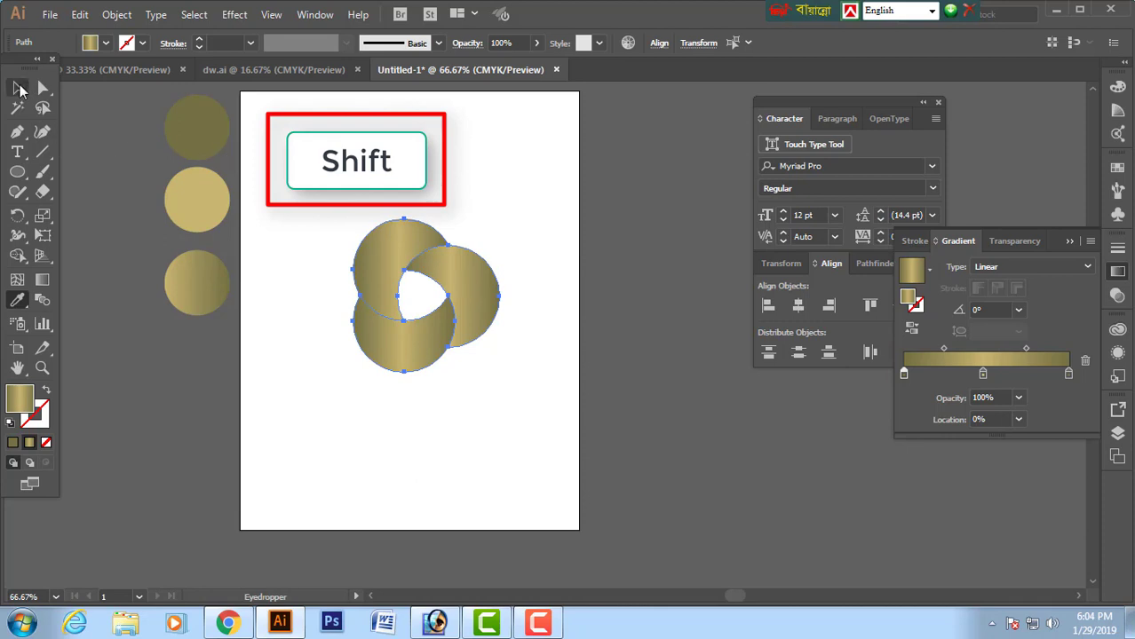
pyautogui.click(20, 89)
pyautogui.click(355, 182)
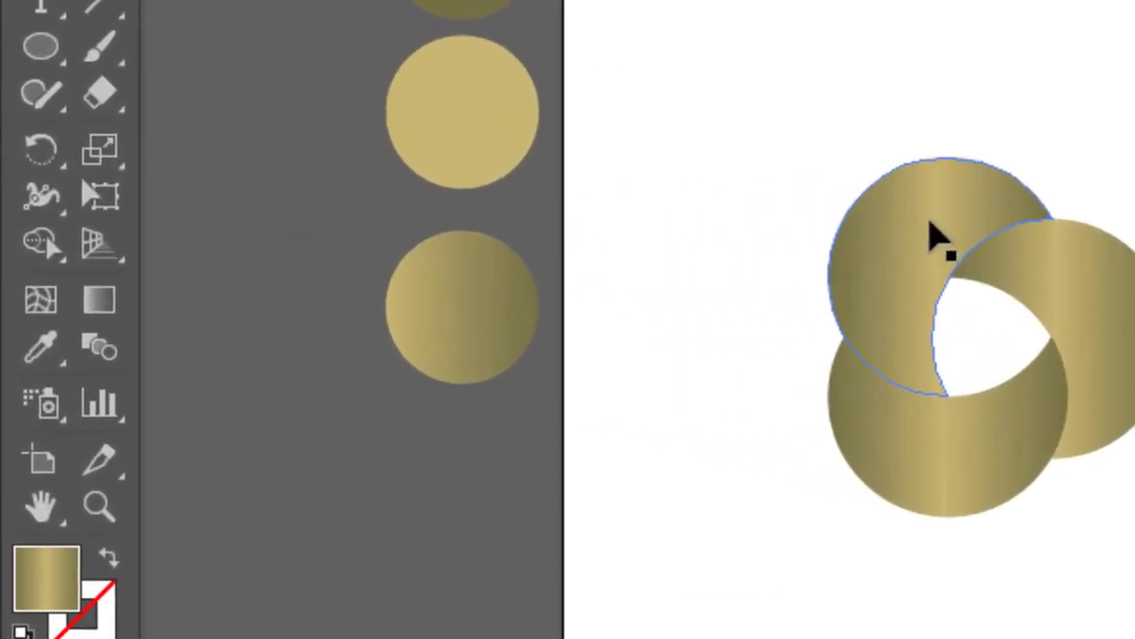
# Step: Rotate the gradient of the upper-left shape to about -27.5°
pyautogui.click(634, 238)
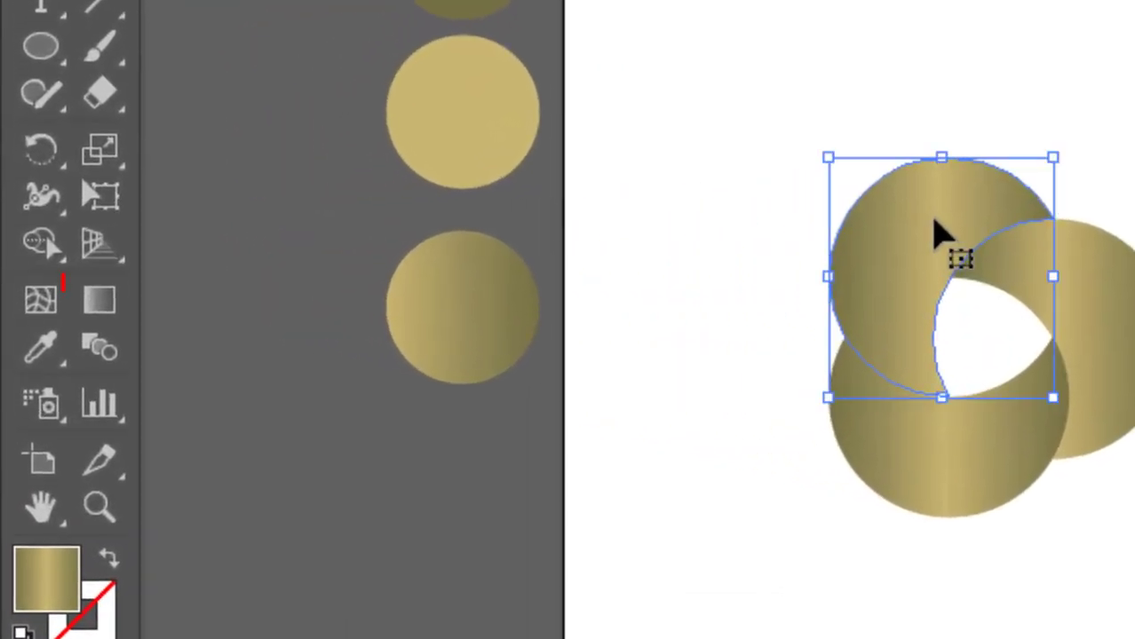
pyautogui.click(101, 307)
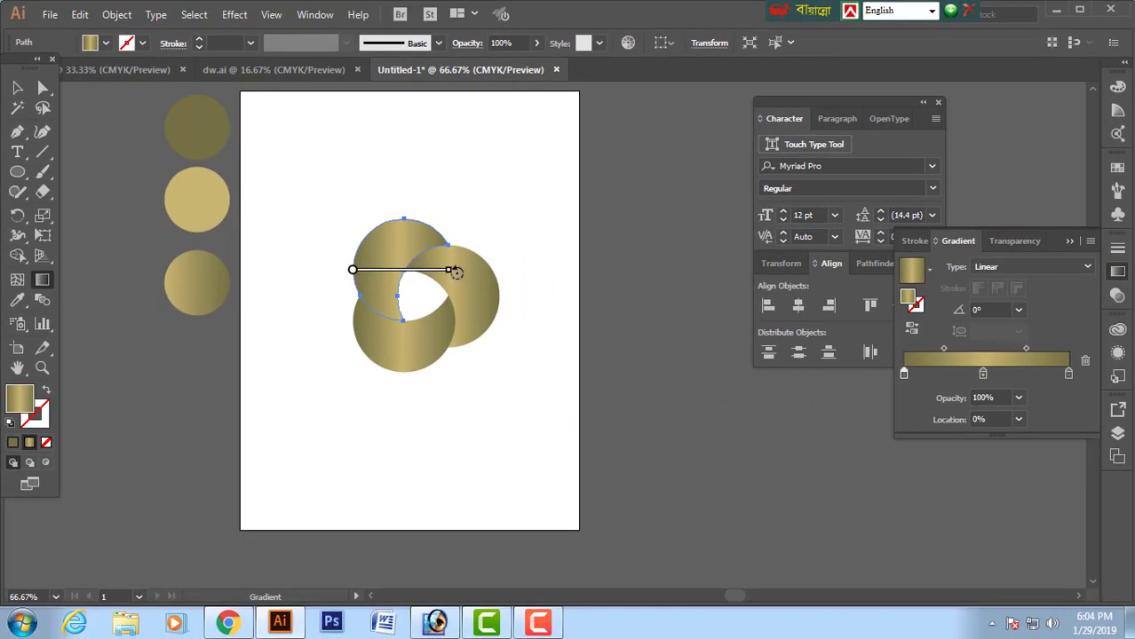
pyautogui.moveTo(456, 271); pyautogui.dragTo(444, 316)
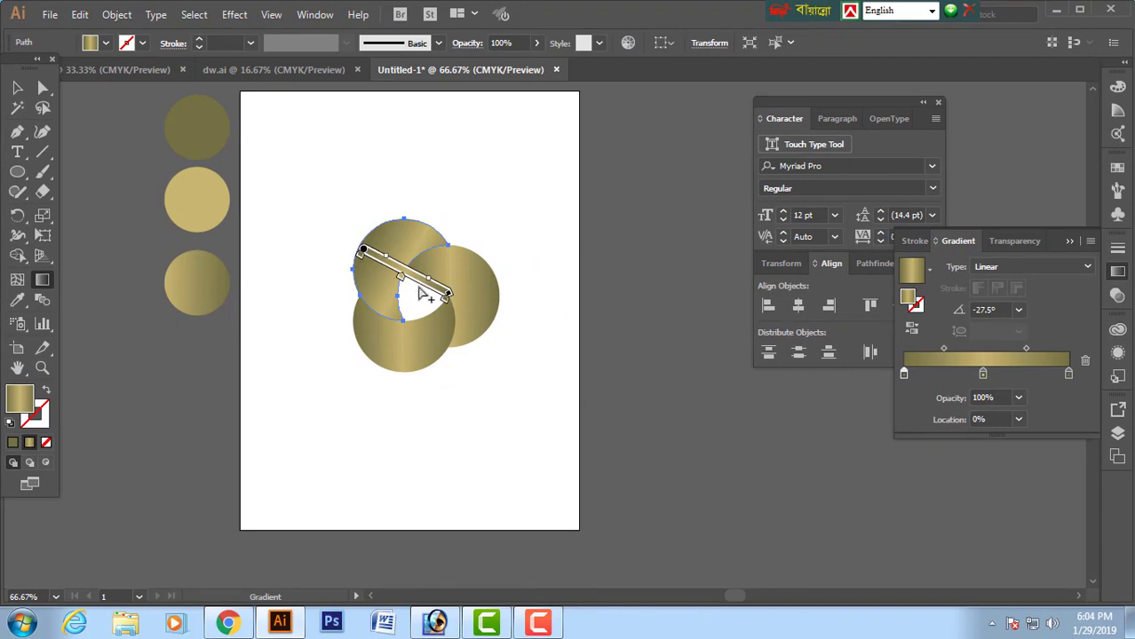
# Step: Reposition and rotate the gradient of the upper-left shape so it runs diagonally across it at about 45.5°
pyautogui.moveTo(458, 296)
pyautogui.mouseDown()
pyautogui.moveTo(388, 196)
pyautogui.moveTo(359, 196)
pyautogui.mouseUp()
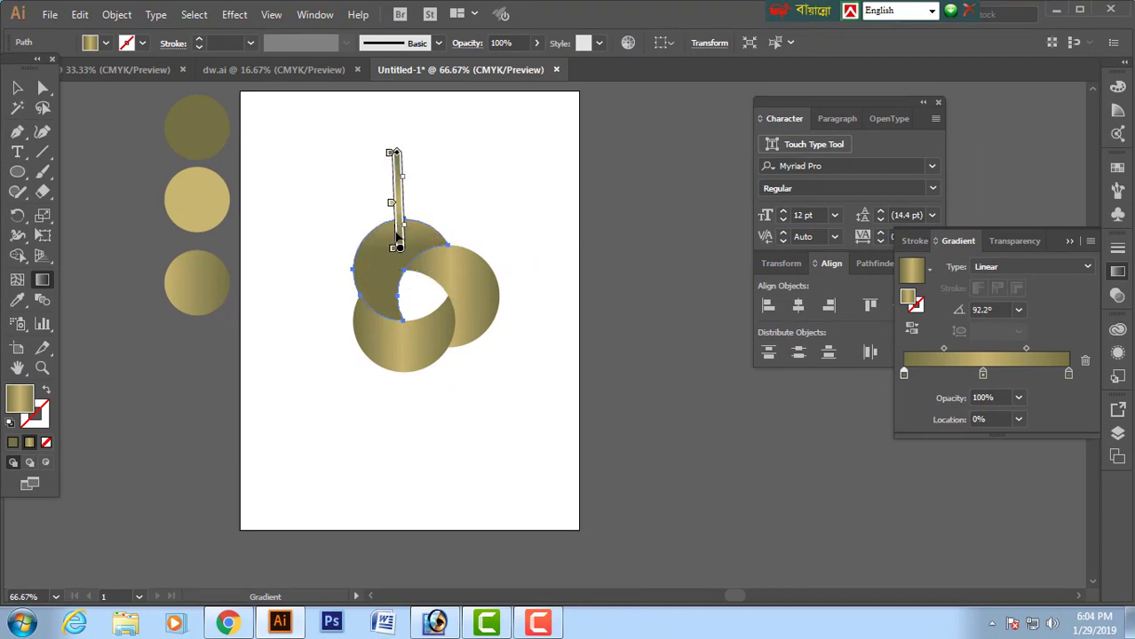
pyautogui.moveTo(397, 238); pyautogui.dragTo(406, 296)
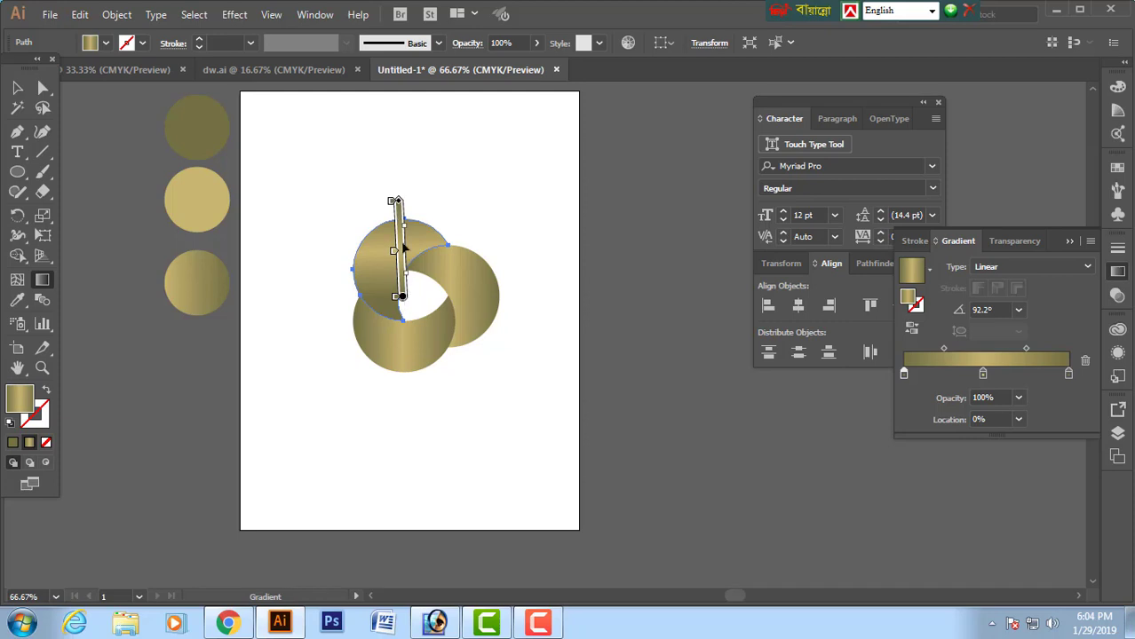
pyautogui.moveTo(396, 192)
pyautogui.mouseDown()
pyautogui.moveTo(329, 238)
pyautogui.moveTo(383, 256)
pyautogui.moveTo(375, 245)
pyautogui.mouseUp()
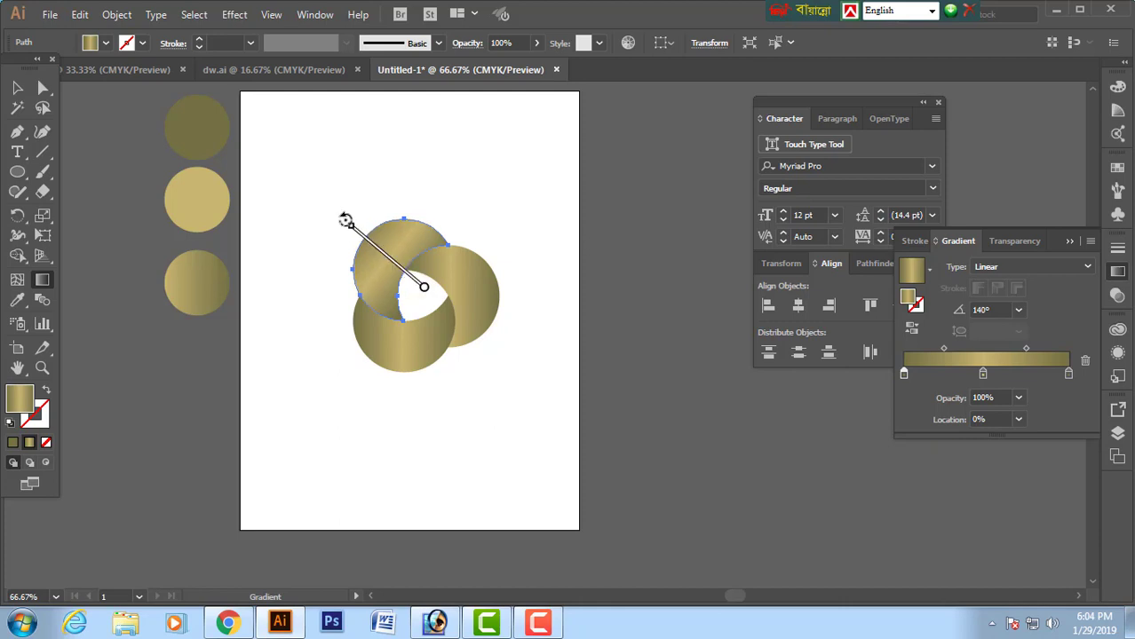
pyautogui.moveTo(346, 220)
pyautogui.mouseDown()
pyautogui.moveTo(418, 188)
pyautogui.moveTo(402, 190)
pyautogui.moveTo(463, 217)
pyautogui.moveTo(456, 210)
pyautogui.moveTo(411, 254)
pyautogui.mouseUp()
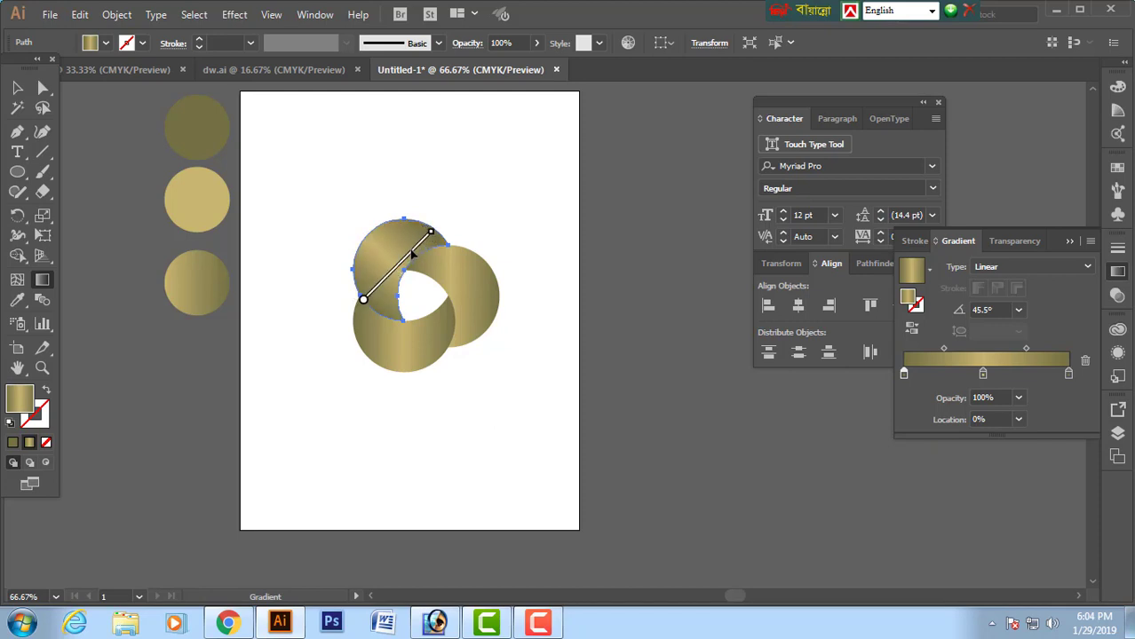
pyautogui.moveTo(410, 258); pyautogui.dragTo(412, 257)
pyautogui.click(17, 87)
pyautogui.click(362, 170)
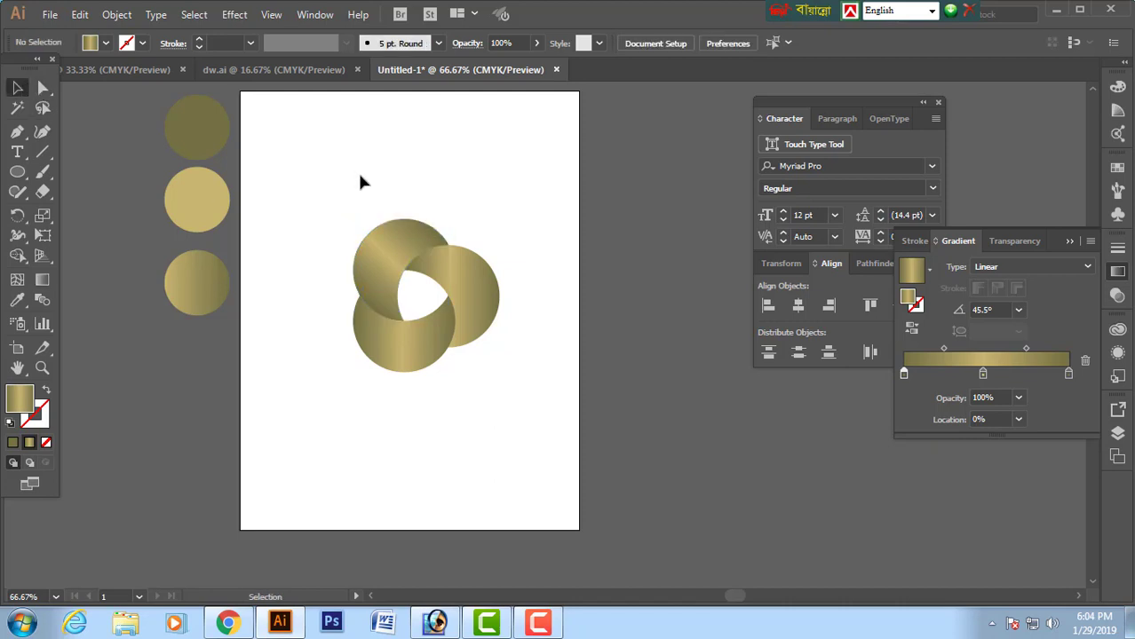
pyautogui.click(383, 353)
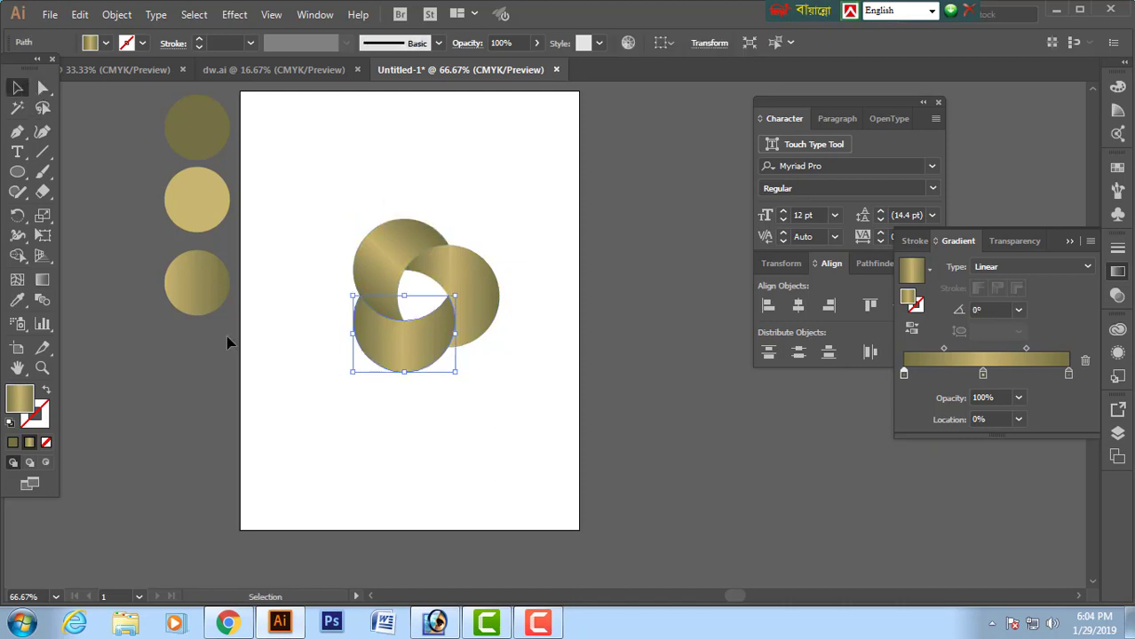
pyautogui.click(41, 280)
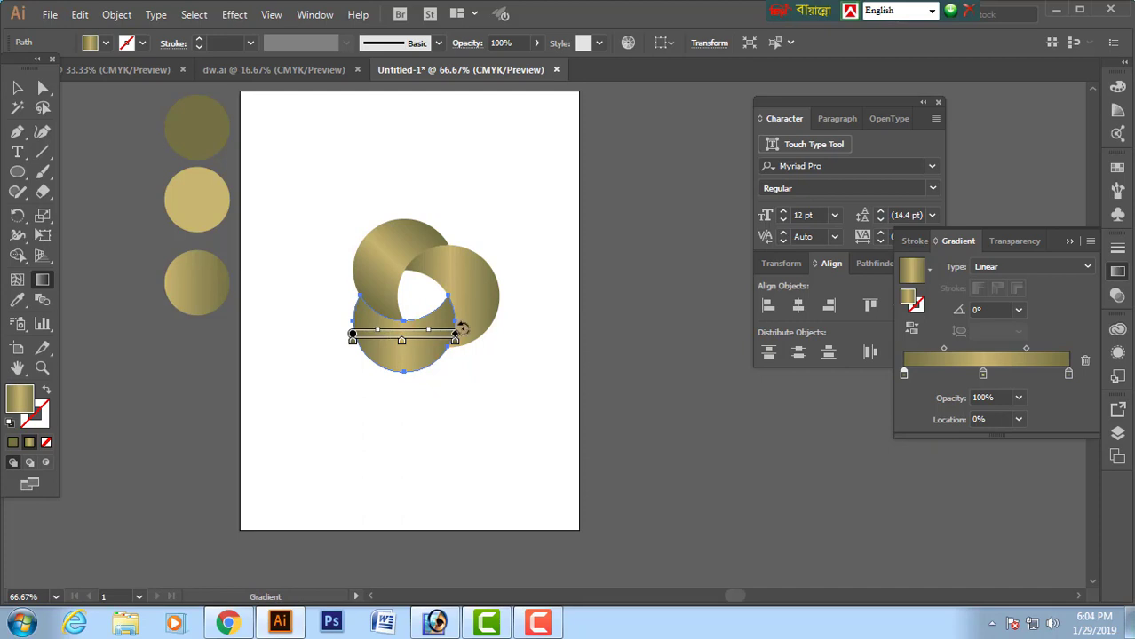
pyautogui.click(16, 88)
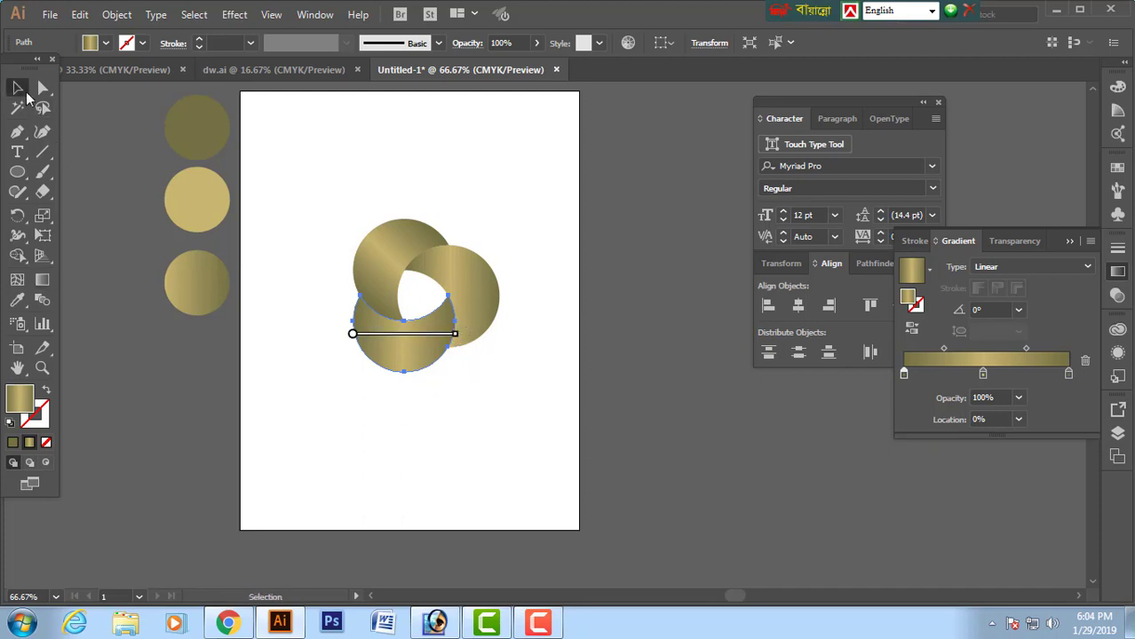
pyautogui.click(368, 178)
# Step: Rotate the gradient of the right-hand shape to about -48.6°
pyautogui.click(476, 286)
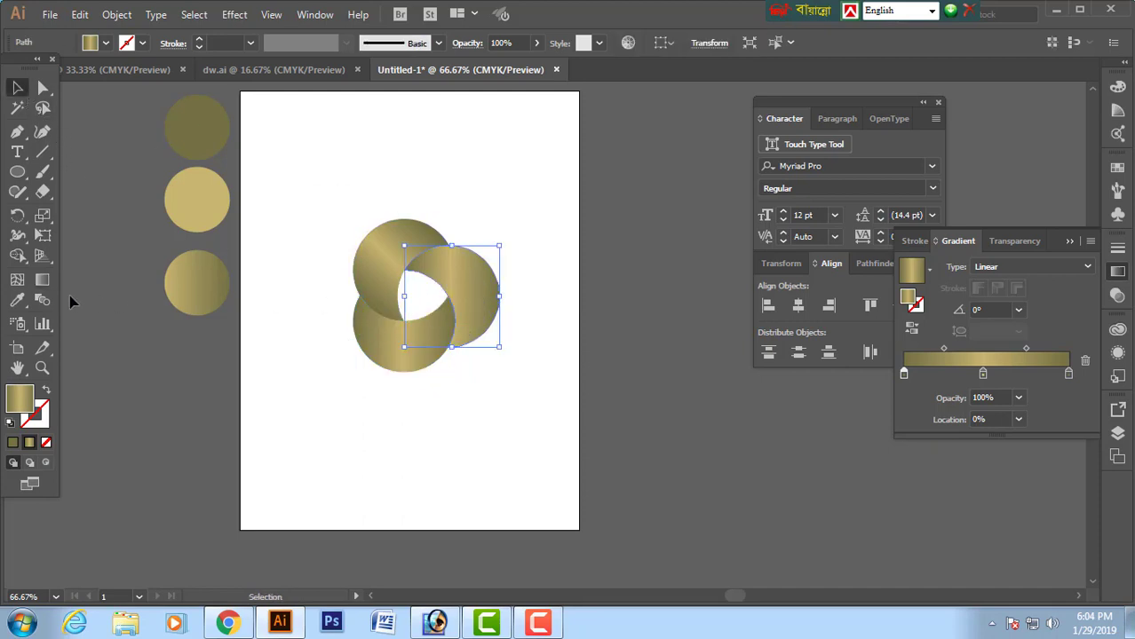
pyautogui.click(41, 280)
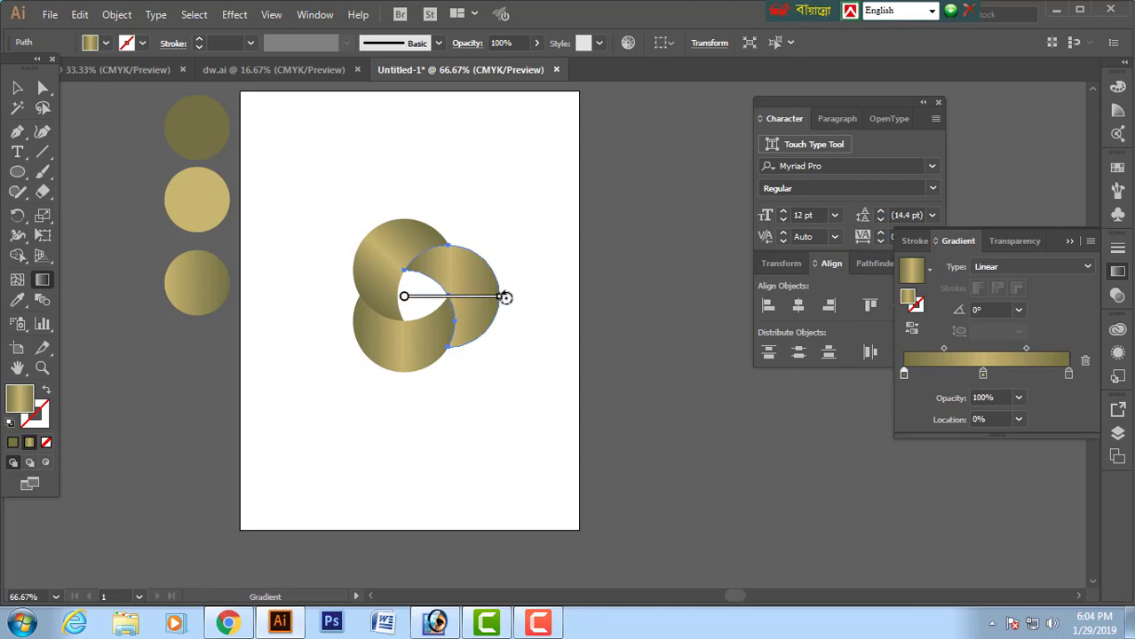
pyautogui.moveTo(504, 297)
pyautogui.mouseDown()
pyautogui.moveTo(502, 335)
pyautogui.moveTo(493, 349)
pyautogui.moveTo(487, 338)
pyautogui.mouseUp()
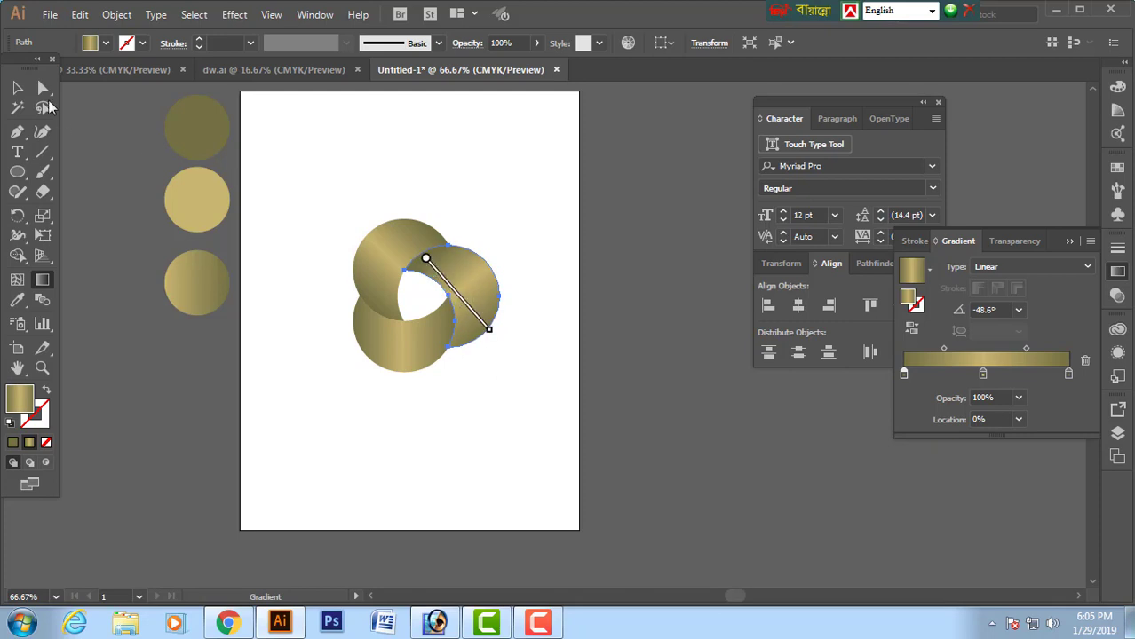
pyautogui.click(16, 88)
pyautogui.click(419, 171)
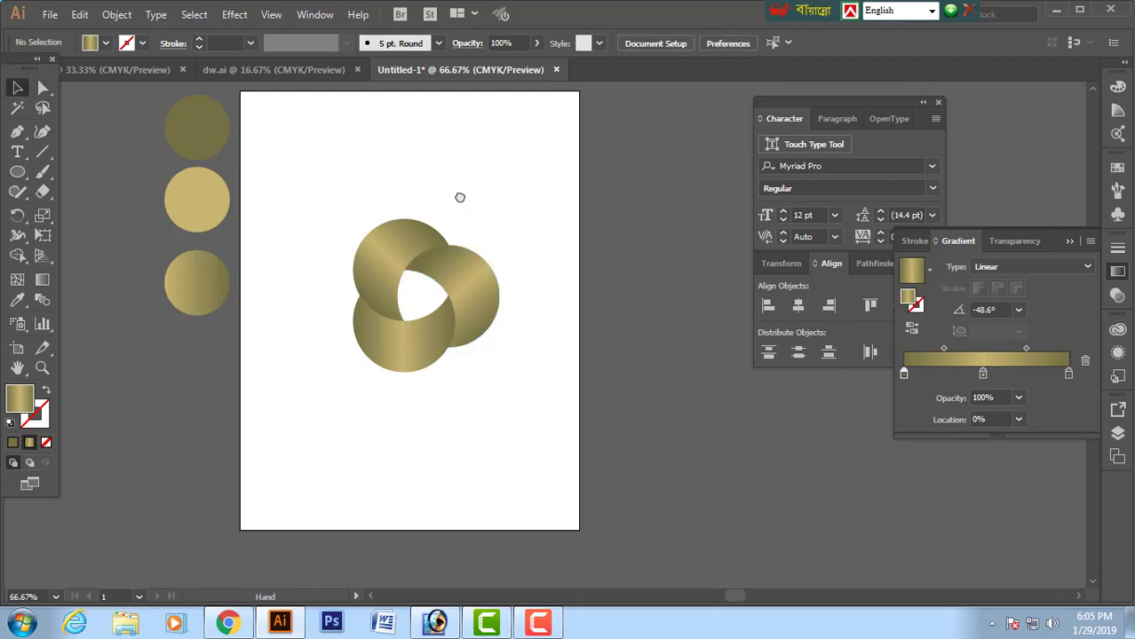
# Step: Group the three interlocking logo shapes
pyautogui.moveTo(460, 197); pyautogui.dragTo(430, 197)
pyautogui.moveTo(274, 179); pyautogui.dragTo(485, 388)
pyautogui.rightClick(419, 290)
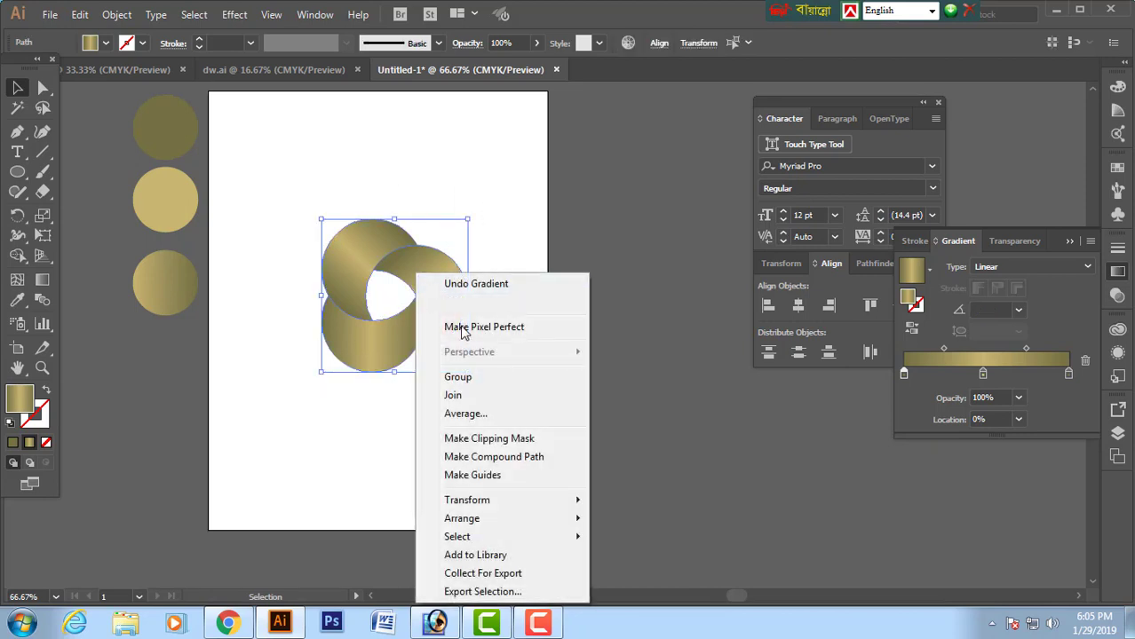
pyautogui.click(461, 380)
pyautogui.click(495, 268)
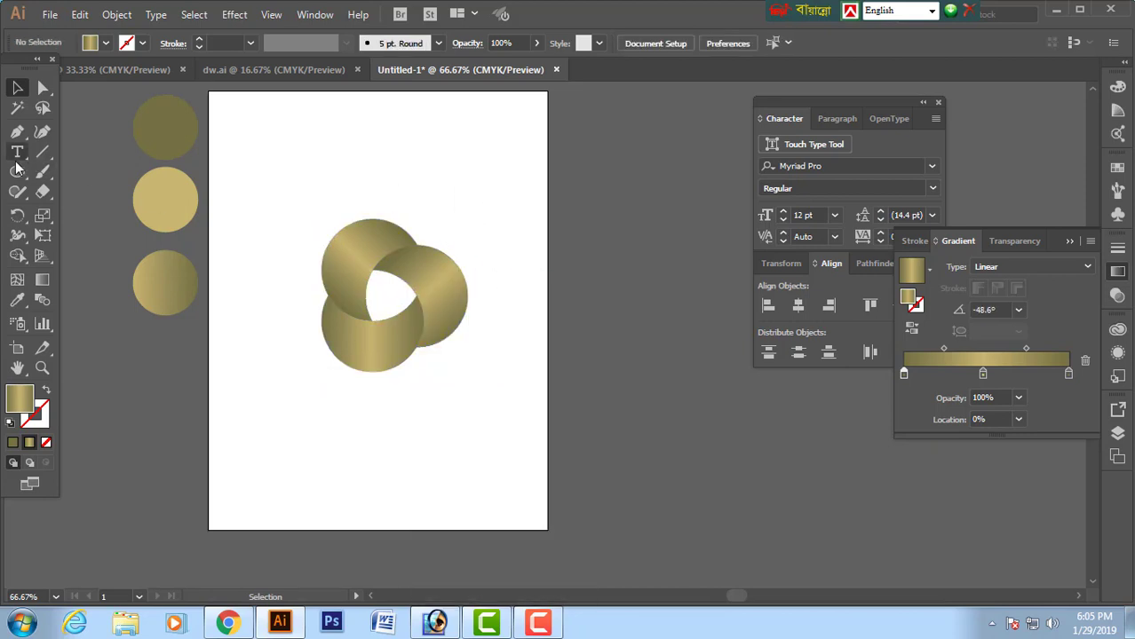
# Step: Draw a large landscape rectangle covering the logo and send it to the back as a background
pyautogui.moveTo(17, 171); pyautogui.dragTo(61, 176)
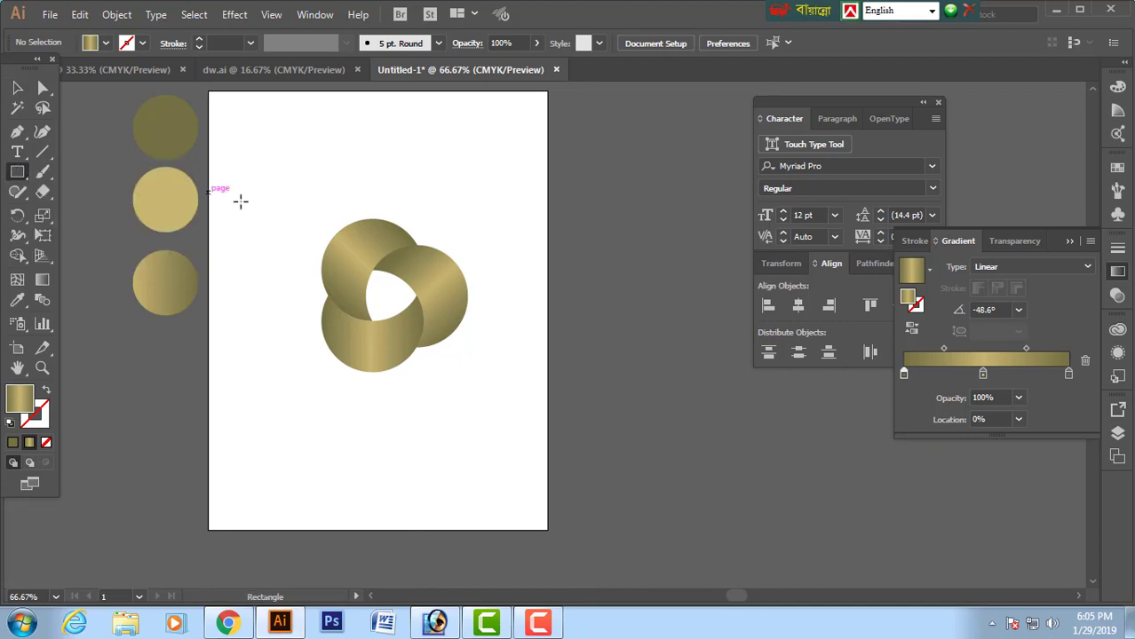
pyautogui.moveTo(249, 204); pyautogui.dragTo(538, 388)
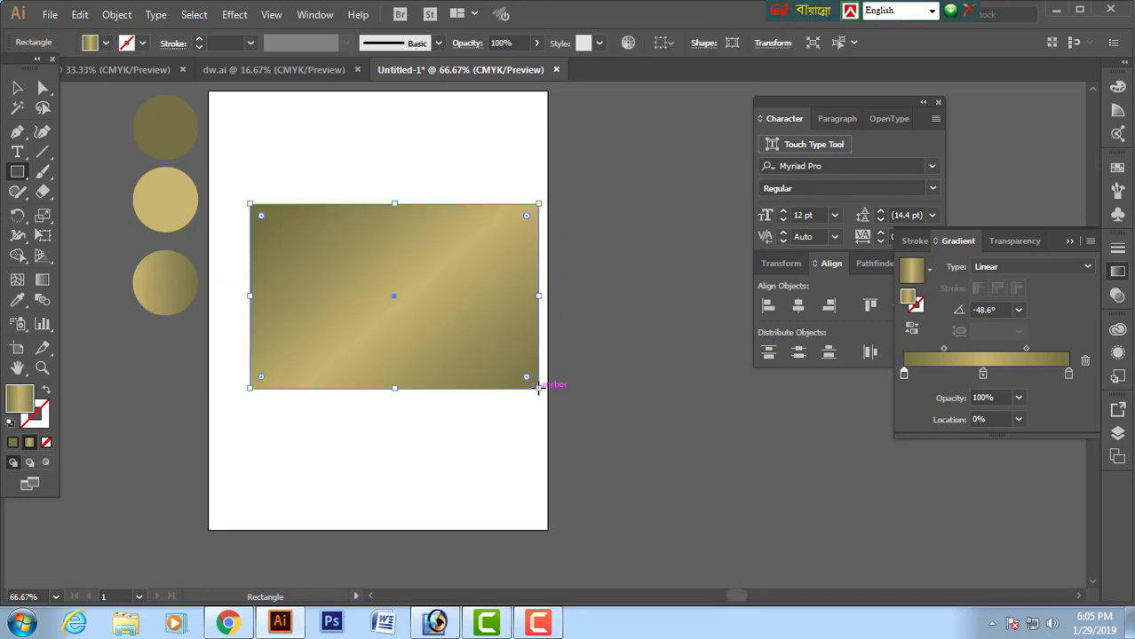
pyautogui.click(17, 88)
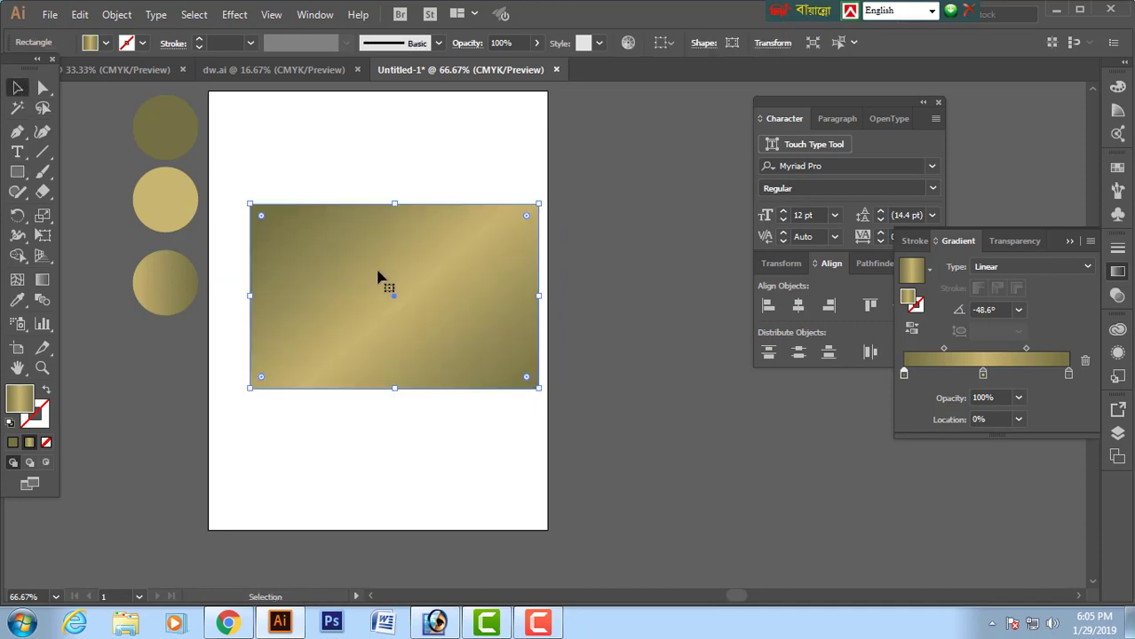
pyautogui.moveTo(379, 282); pyautogui.dragTo(373, 276)
pyautogui.rightClick(356, 235)
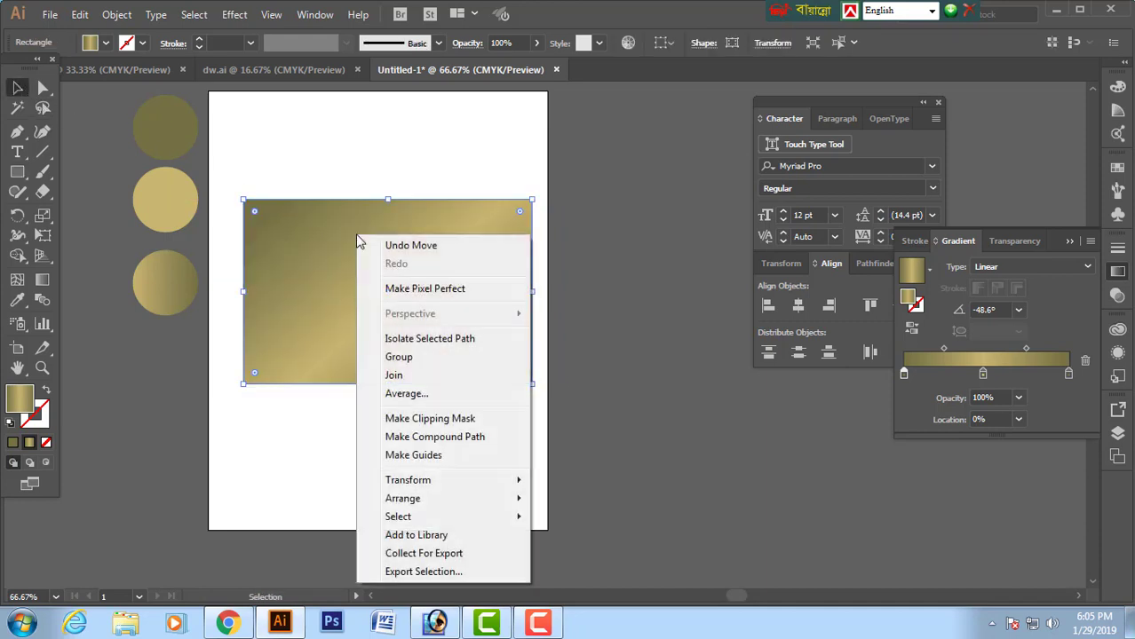
pyautogui.moveTo(405, 501)
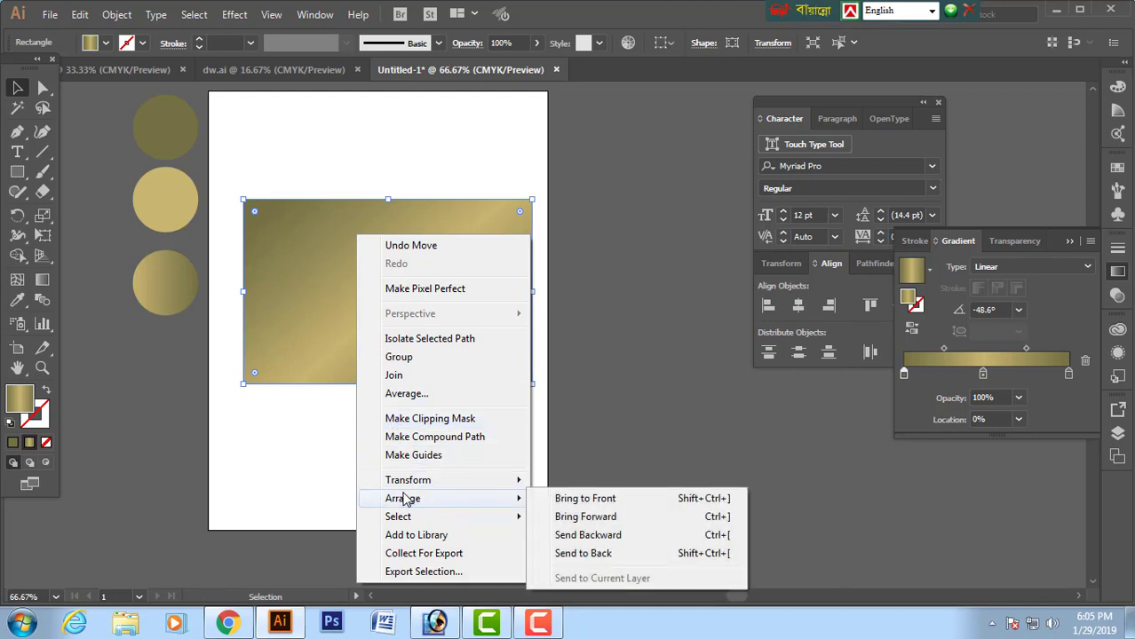
pyautogui.click(561, 553)
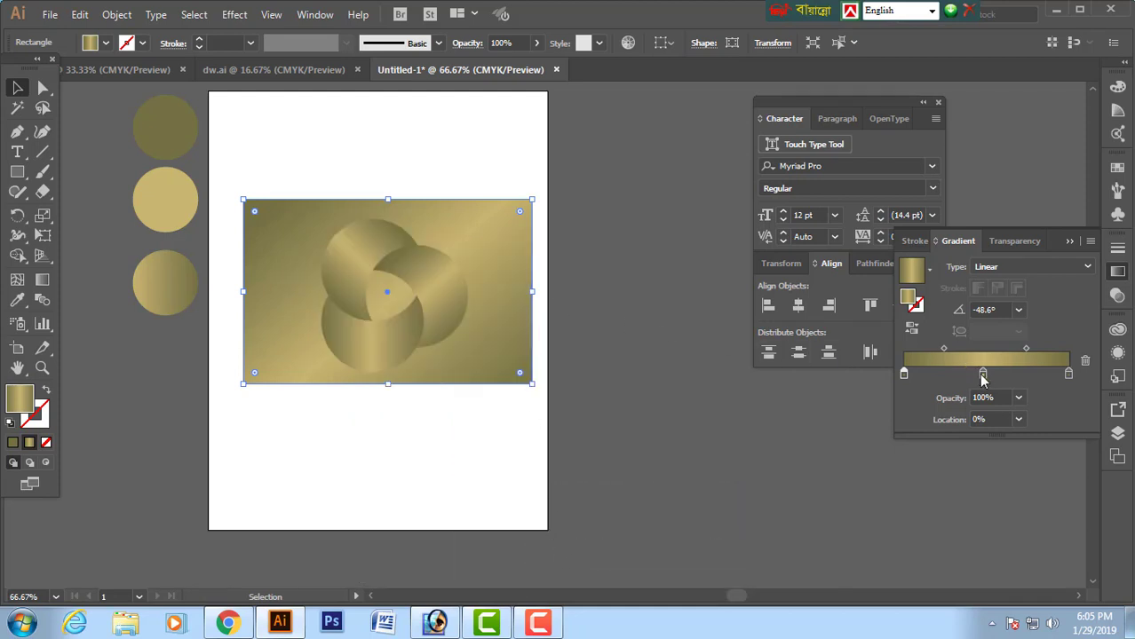
# Step: Reduce the background rectangle's gradient to two color stops, with white at the start and light gray at the end
pyautogui.moveTo(902, 380)
pyautogui.mouseDown()
pyautogui.moveTo(972, 389)
pyautogui.moveTo(904, 377)
pyautogui.mouseUp()
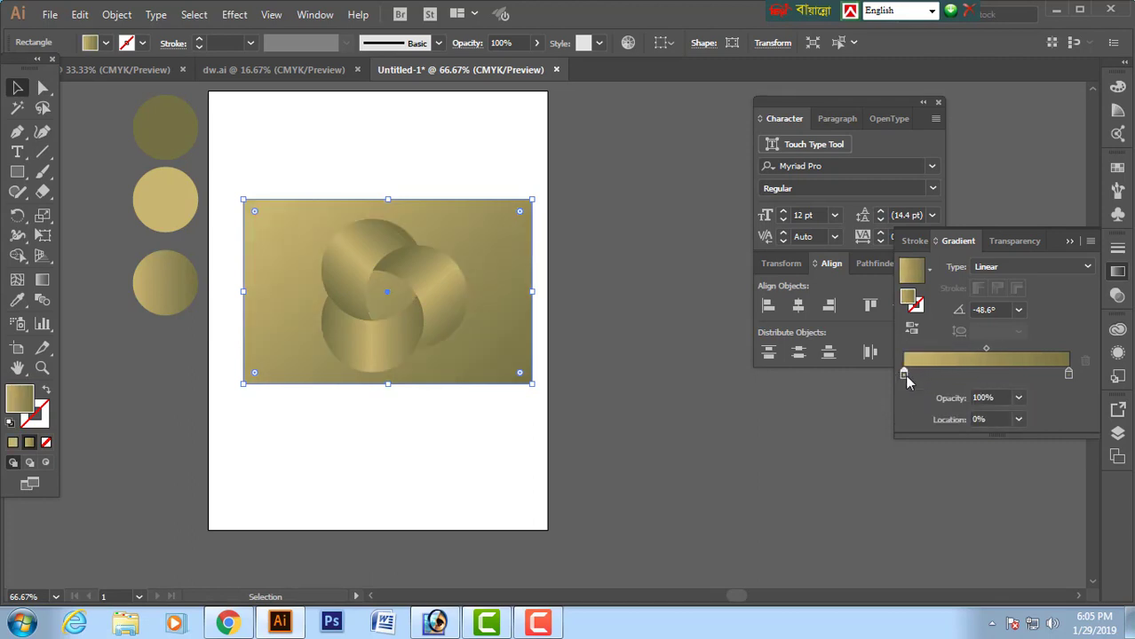
pyautogui.doubleClick(905, 376)
pyautogui.click(876, 427)
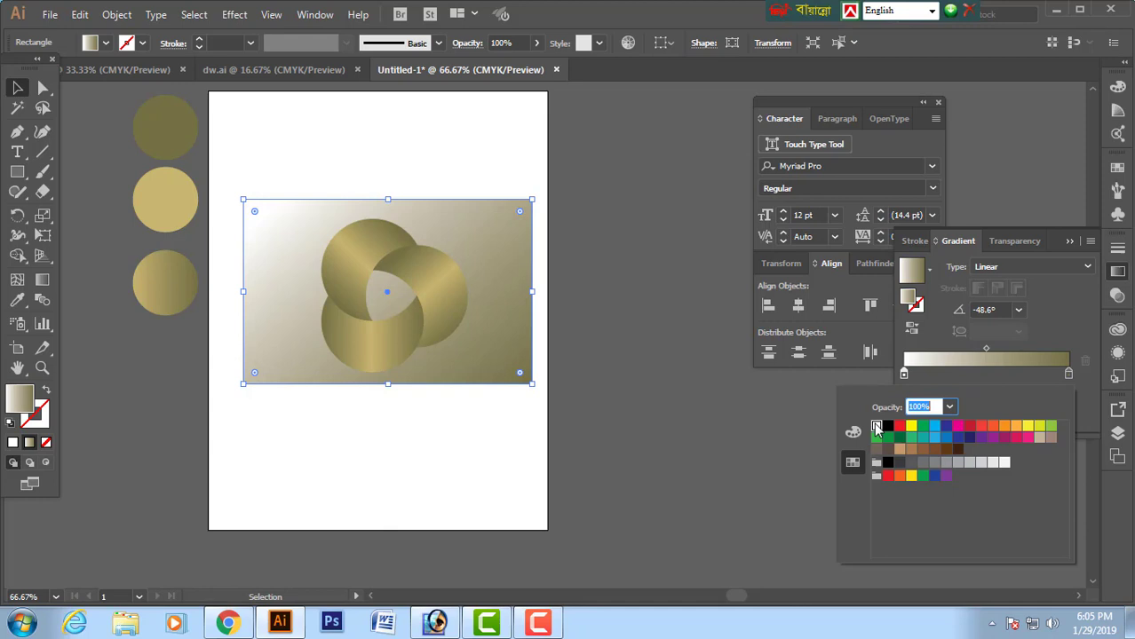
pyautogui.doubleClick(1066, 375)
pyautogui.click(958, 463)
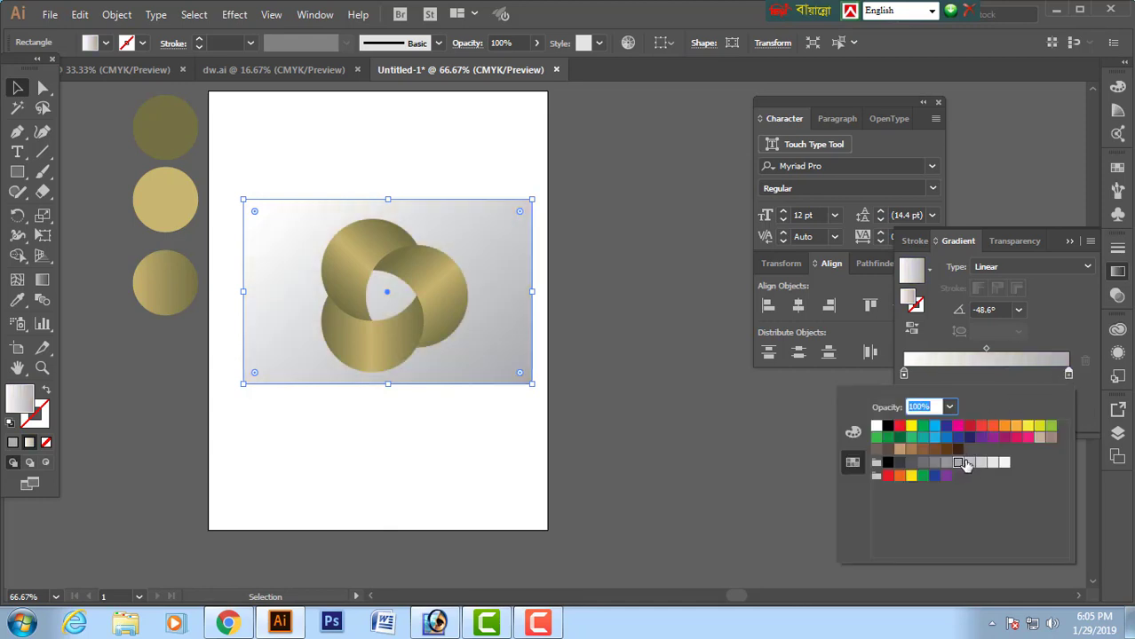
# Step: Change the background rectangle's gradient to Radial and extend its radius past the rectangle's right edge
pyautogui.click(1008, 272)
pyautogui.click(1007, 270)
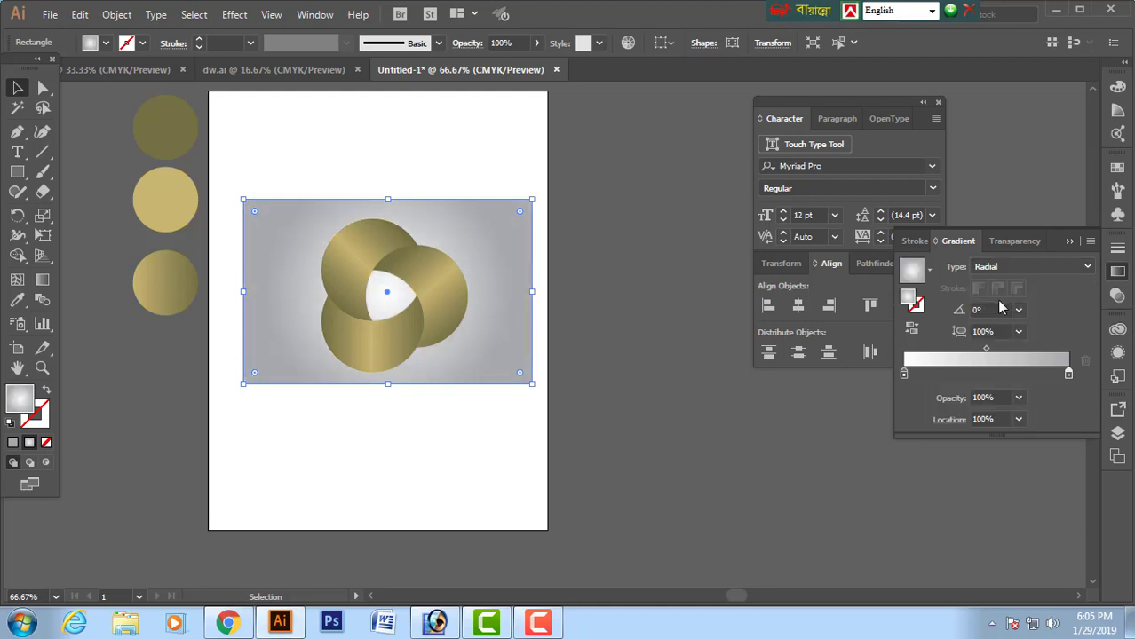
pyautogui.click(43, 281)
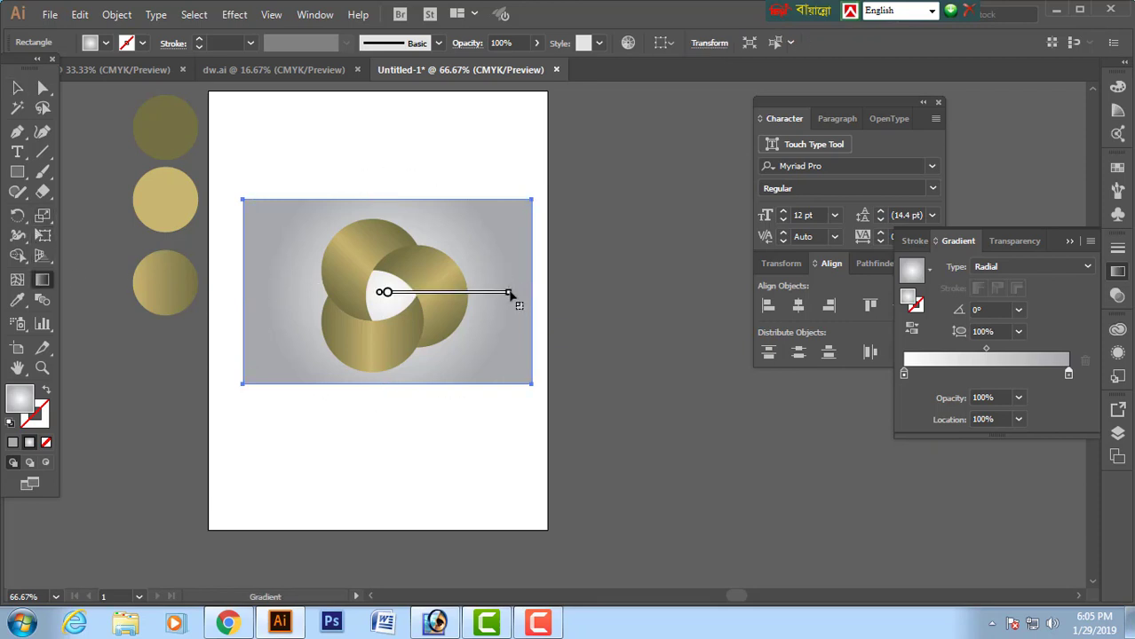
pyautogui.moveTo(510, 293); pyautogui.dragTo(614, 294)
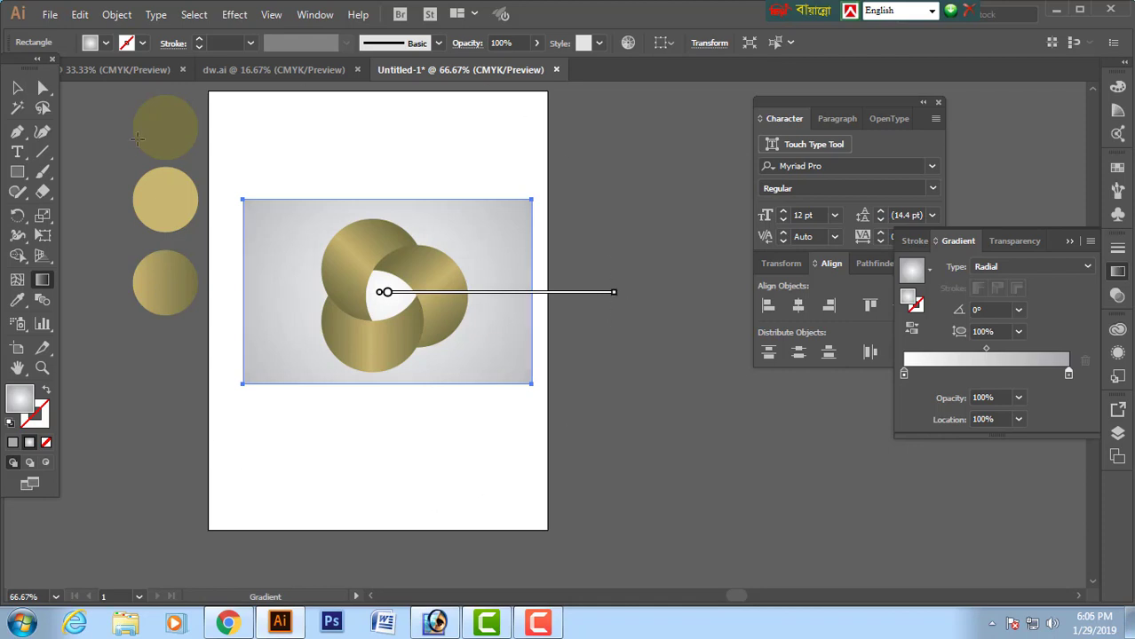
pyautogui.click(15, 88)
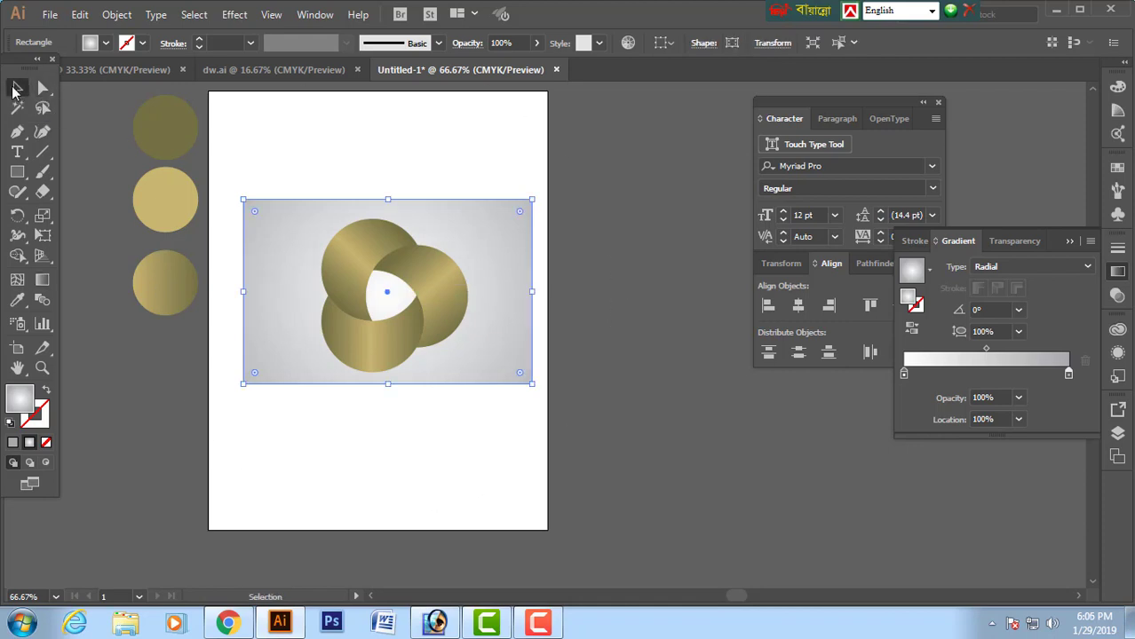
pyautogui.click(612, 223)
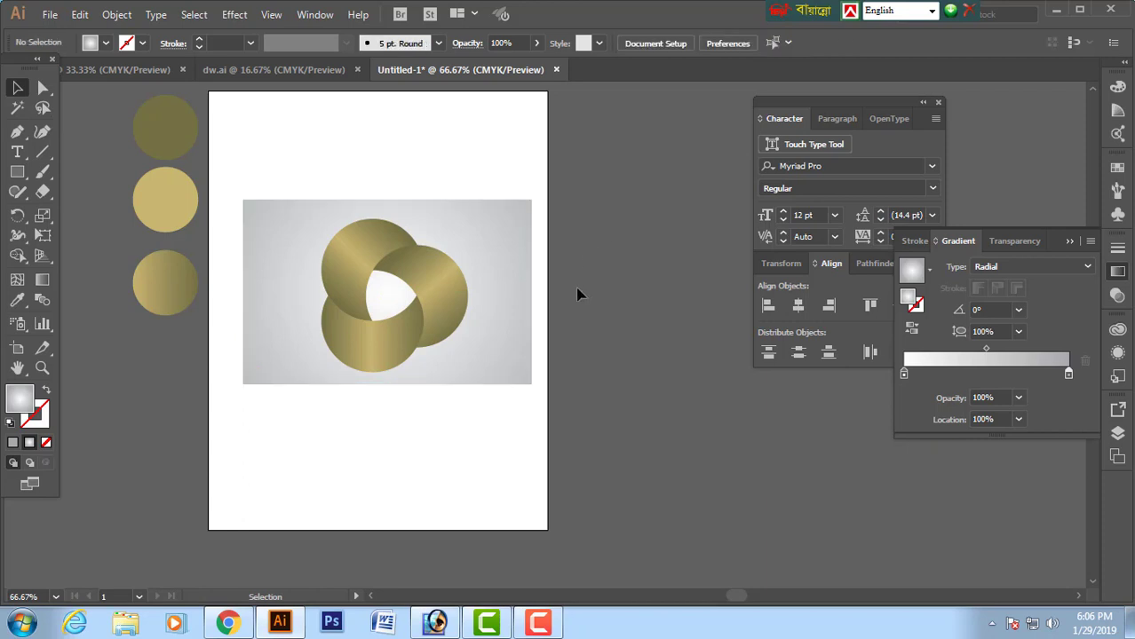
pyautogui.click(541, 626)
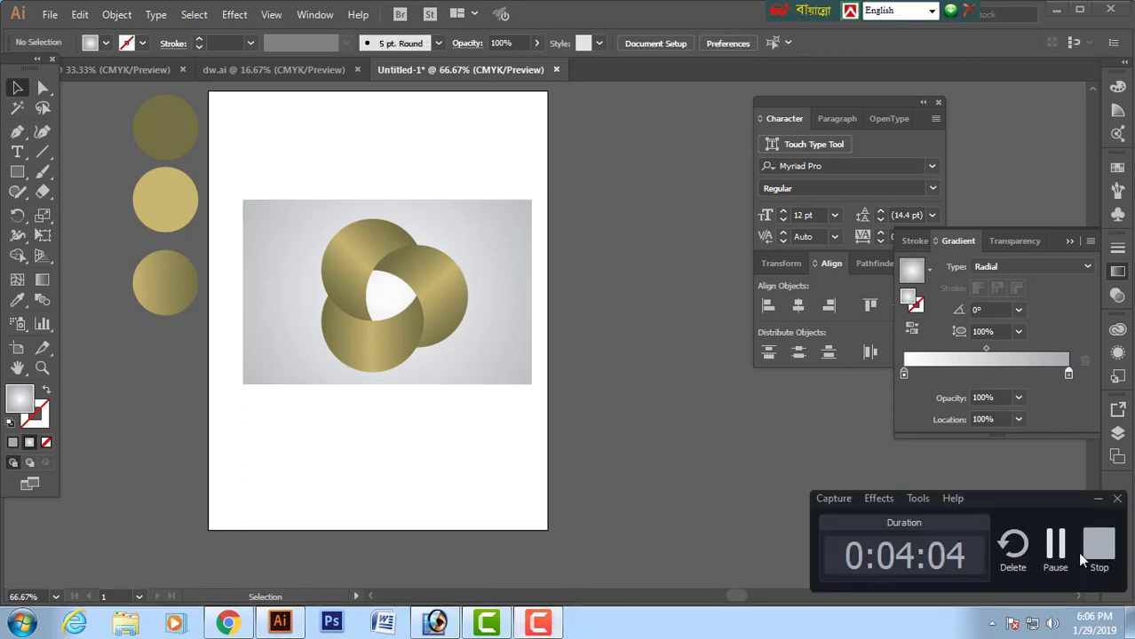